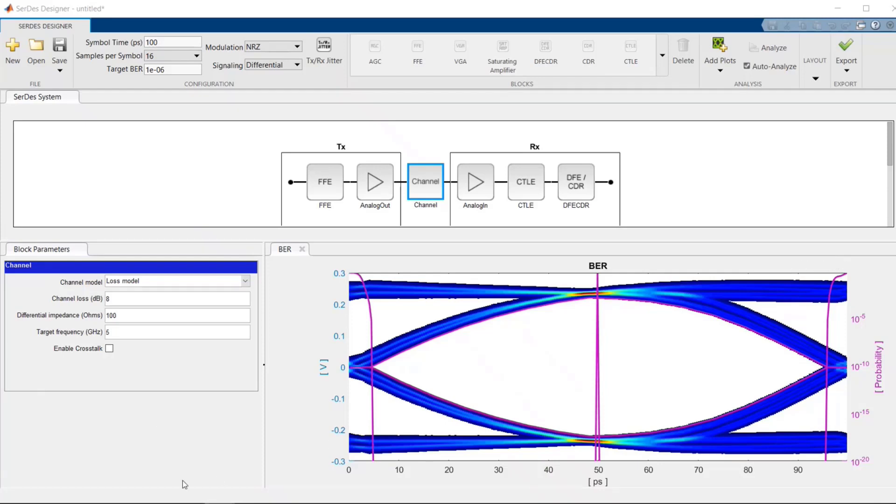
Step: Bring the SerDes model forward and open the Configuration block's parameters (100e-12 symbol time, 1e-06 BER)
{"action": "mouse_move", "coordinate": [219, 503]}
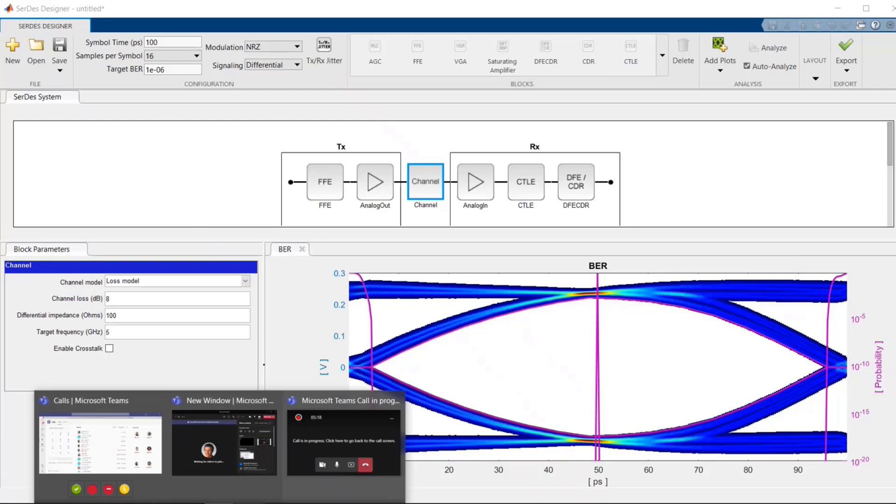
{"action": "mouse_move", "coordinate": [250, 503]}
{"action": "left_click", "coordinate": [374, 484]}
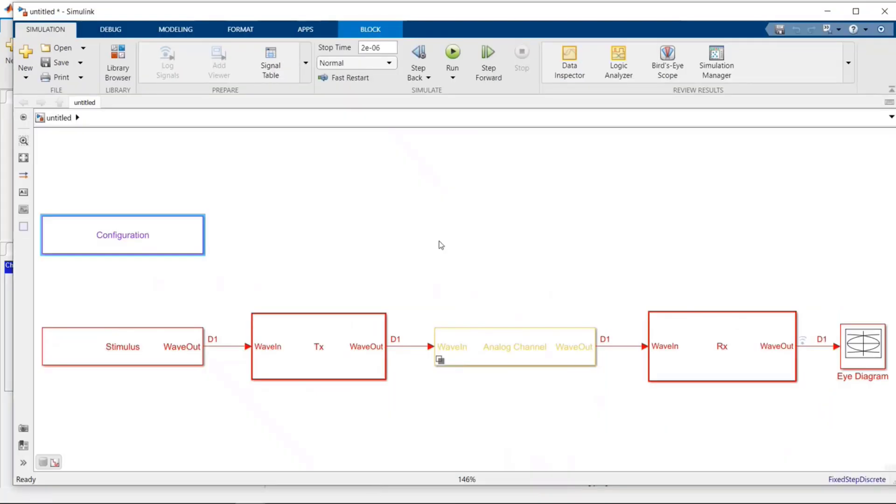
{"action": "left_click", "coordinate": [459, 349]}
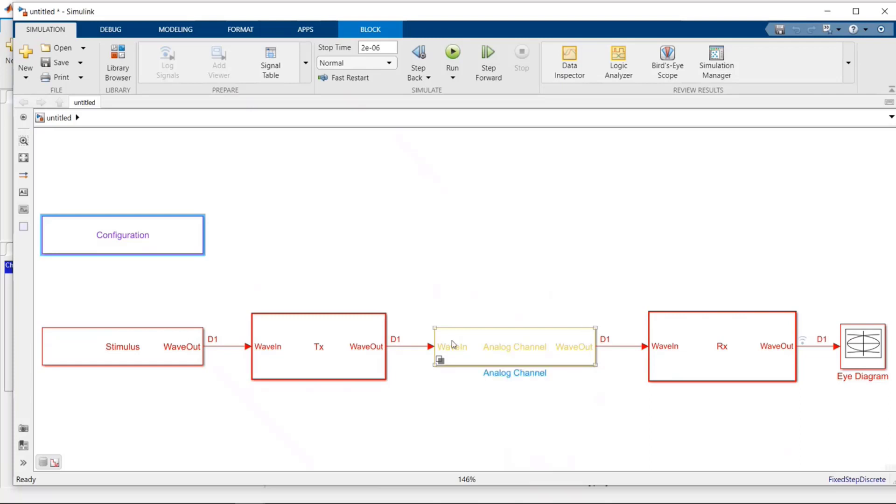
{"action": "left_click", "coordinate": [357, 283]}
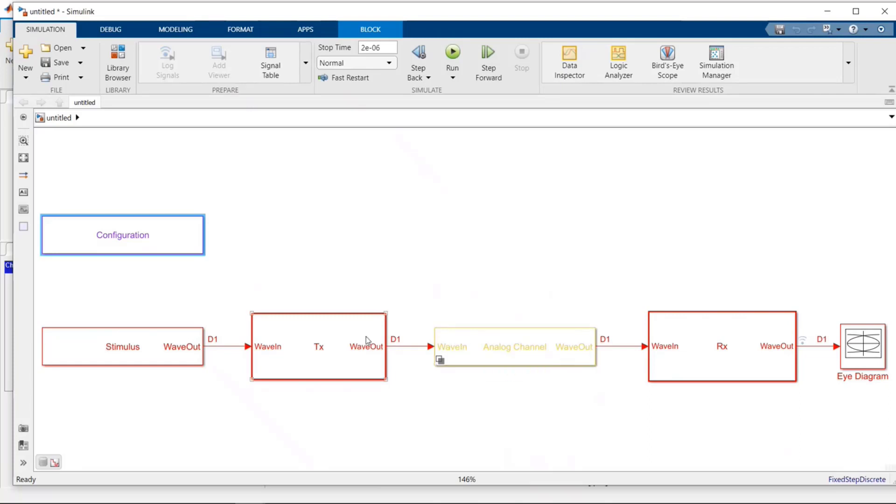
{"action": "left_click", "coordinate": [131, 239]}
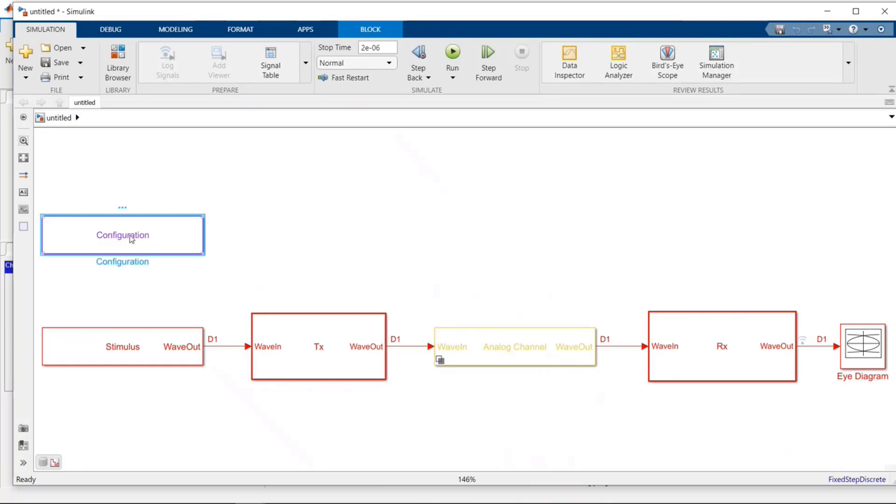
{"action": "double_click", "coordinate": [131, 239]}
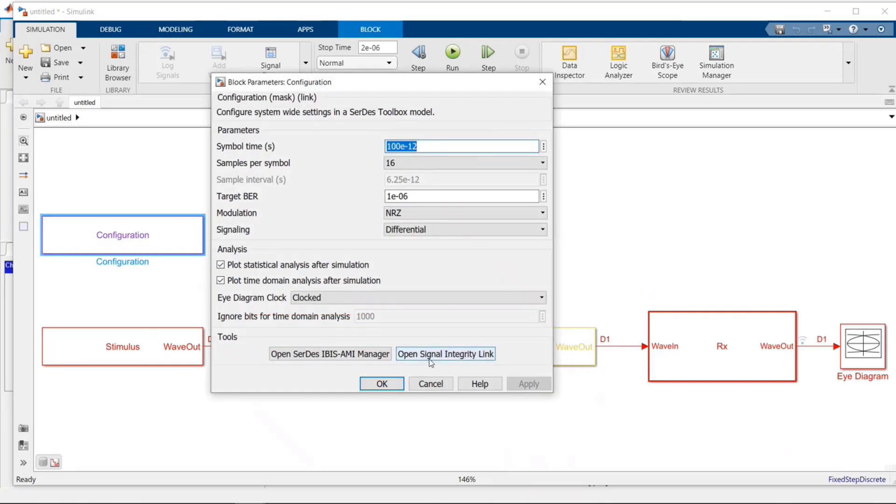
Step: Open and close the SerDes IBIS-AMI Manager, returning to the Configuration block parameters
{"action": "left_click", "coordinate": [359, 356]}
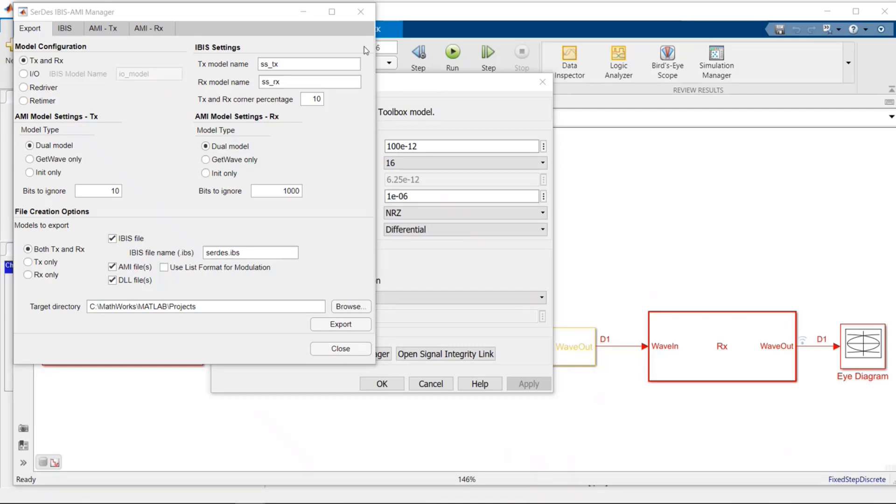
{"action": "left_click", "coordinate": [340, 349]}
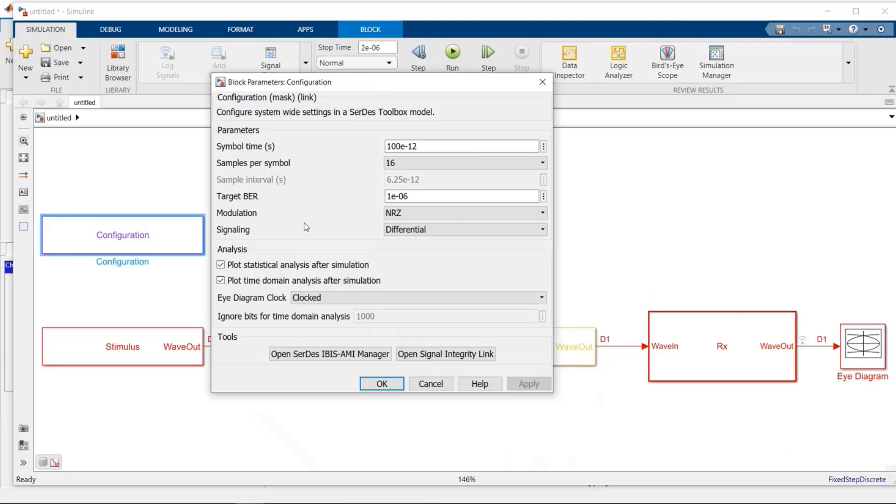
{"action": "left_click", "coordinate": [345, 355]}
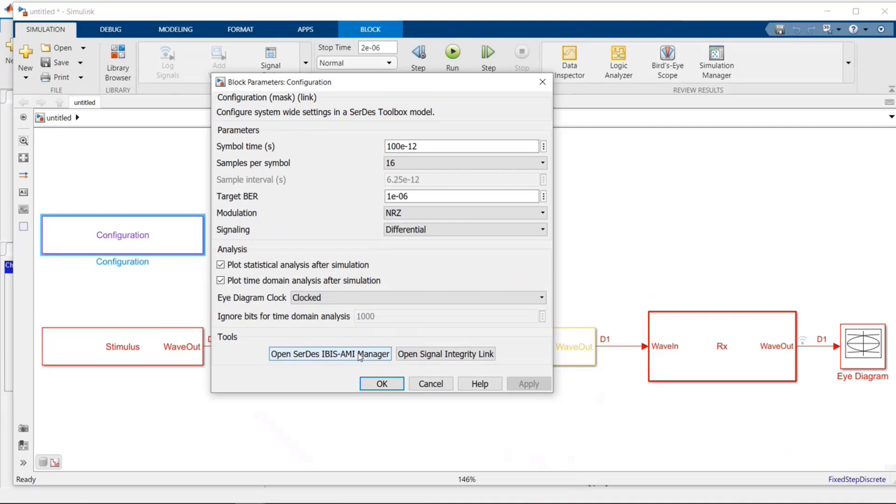
Step: Launch Signal Integrity Link, name the project ss_NRZ1 and create the serial link project
{"action": "left_click", "coordinate": [446, 355]}
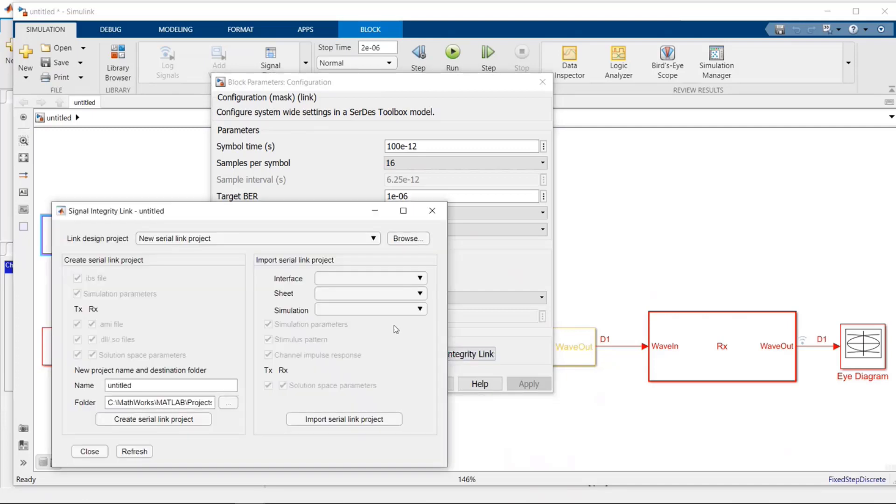
{"action": "left_click_drag", "start_coordinate": [260, 213], "coordinate": [342, 127]}
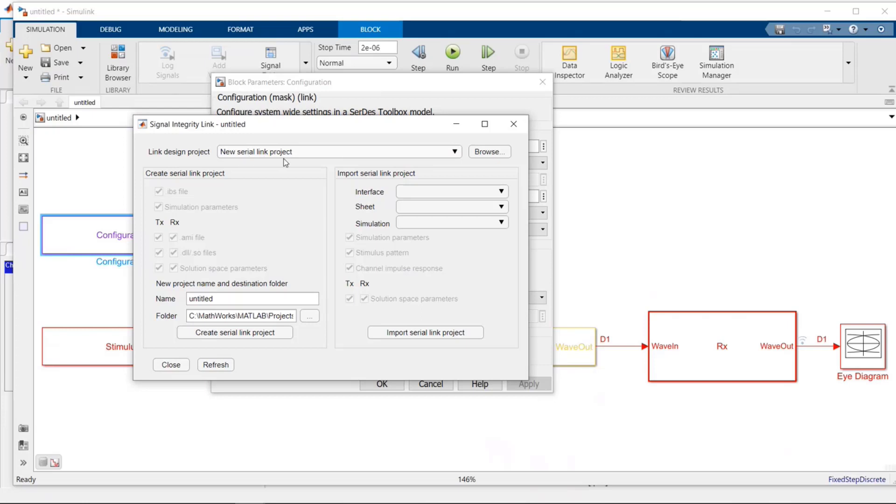
{"action": "left_click", "coordinate": [220, 300]}
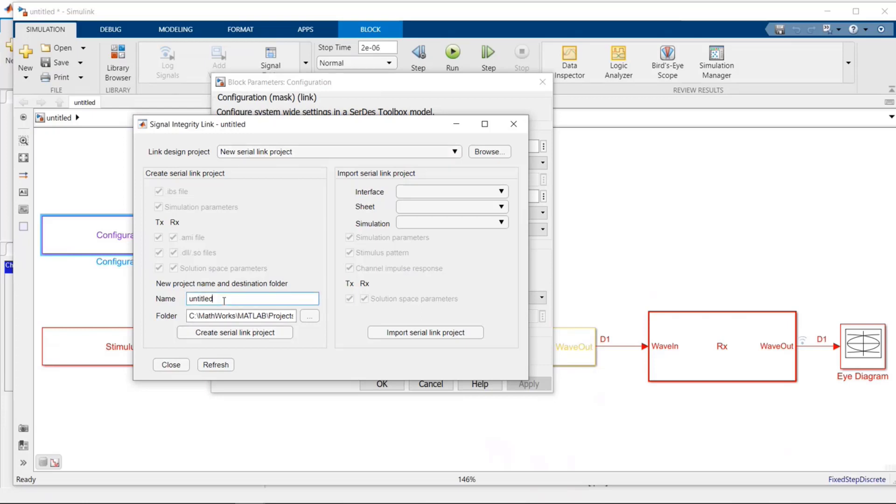
{"action": "key", "text": "BackSpace"}
{"action": "key", "text": "BackSpace"}
{"action": "key", "text": "BackSpace"}
{"action": "key", "text": "BackSpace"}
{"action": "key", "text": "BackSpace"}
{"action": "key", "text": "BackSpace"}
{"action": "key", "text": "BackSpace"}
{"action": "key", "text": "BackSpace"}
{"action": "type", "text": "ss_NRZ1"}
{"action": "left_click", "coordinate": [237, 333]}
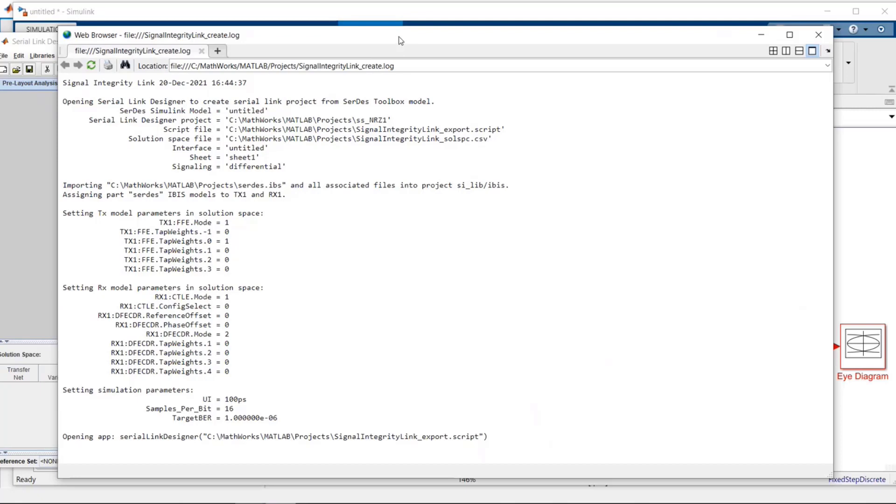
Step: Drag the project creation log window off to the left to reveal the ss_NRZ1 schematic
{"action": "left_click_drag", "start_coordinate": [400, 42], "coordinate": [0, 10]}
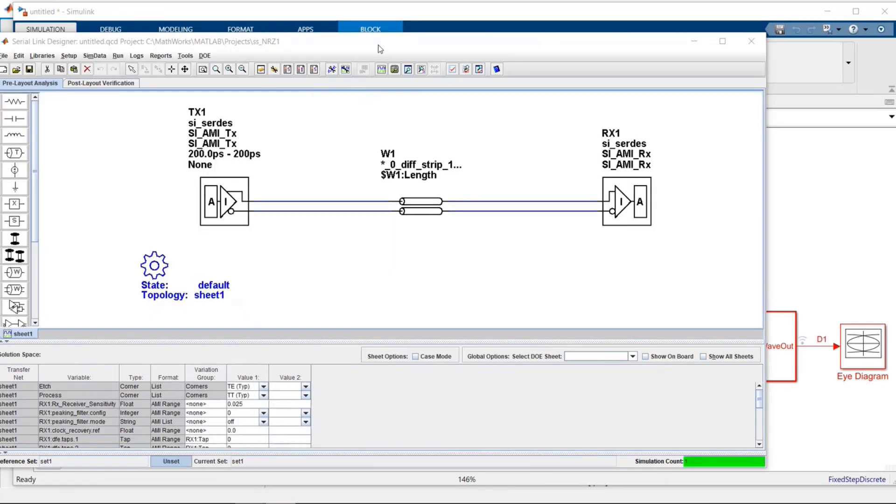
Step: Reposition the Serial Link Designer window while the ss_tx/ss_rx export script runs
{"action": "left_click_drag", "start_coordinate": [378, 45], "coordinate": [430, 32]}
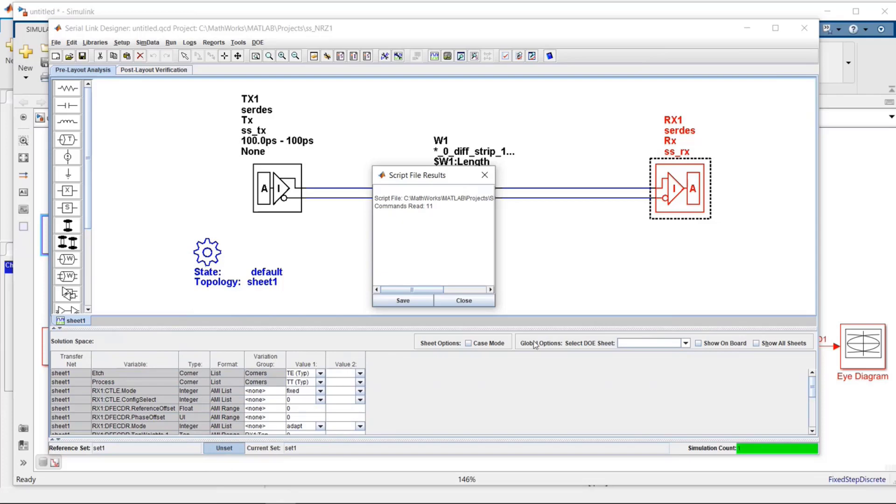
Step: Dismiss the script results and select TX1 to list its FFE tap weights (tap 0 = 1)
{"action": "left_click", "coordinate": [464, 301]}
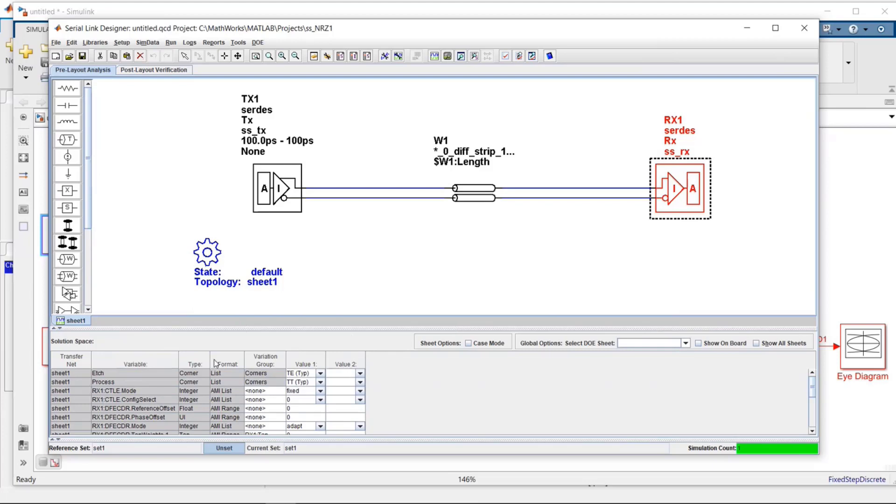
{"action": "left_click", "coordinate": [283, 196]}
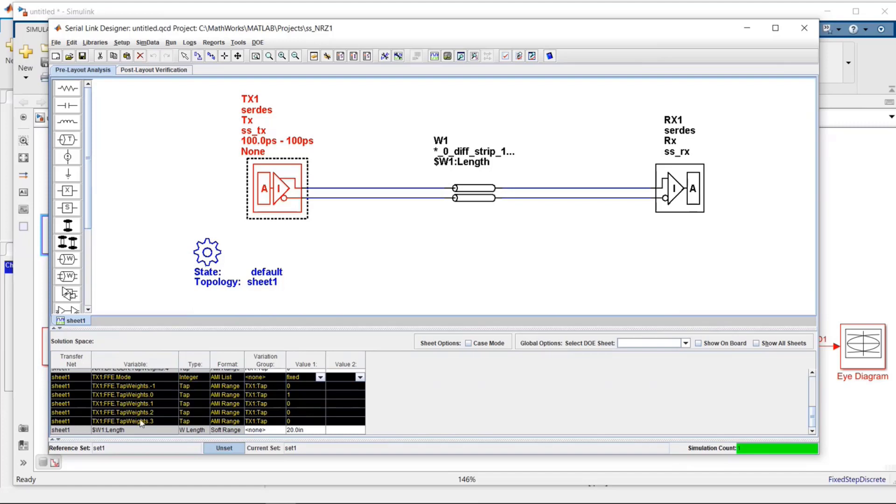
Step: Select RX1 to list its CTLE (fixed, ConfigSelect 0) and DFECDR (adapt) settings
{"action": "left_click", "coordinate": [668, 184]}
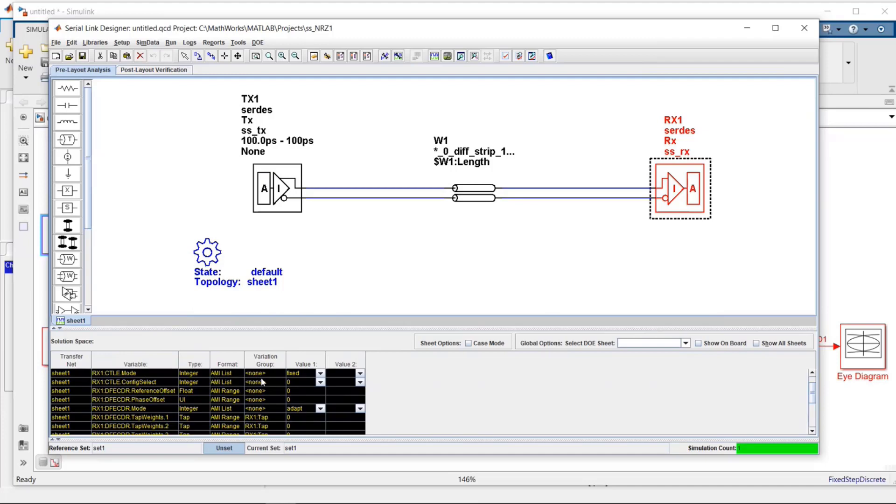
Step: Keep RX1 CTLE mode fixed and fill CTLE.ConfigSelect with all values 0 through 8
{"action": "left_click", "coordinate": [298, 374]}
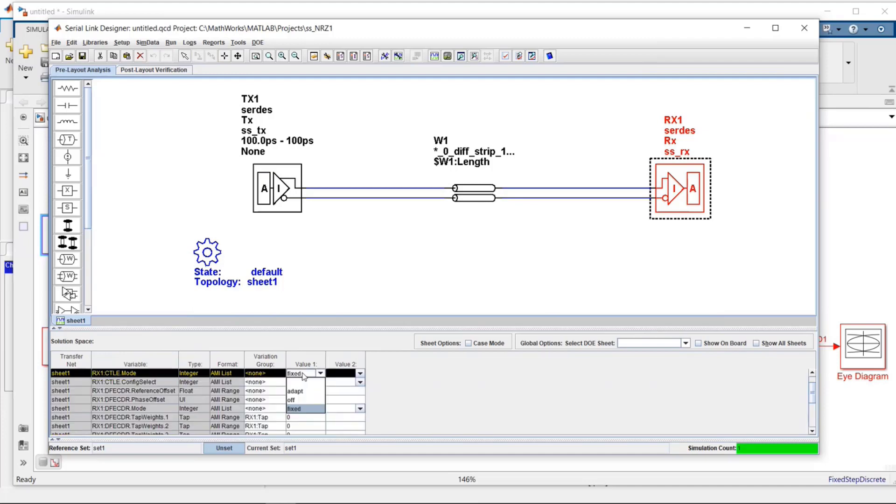
{"action": "left_click", "coordinate": [302, 409]}
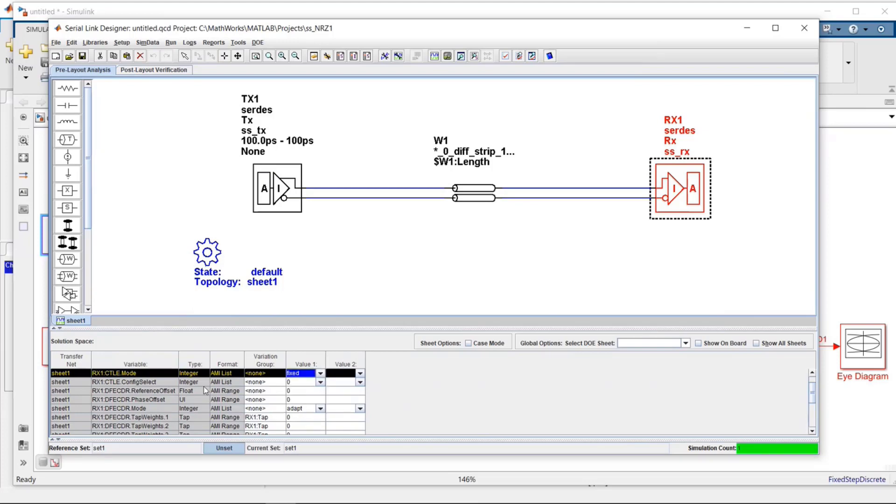
{"action": "right_click", "coordinate": [143, 385]}
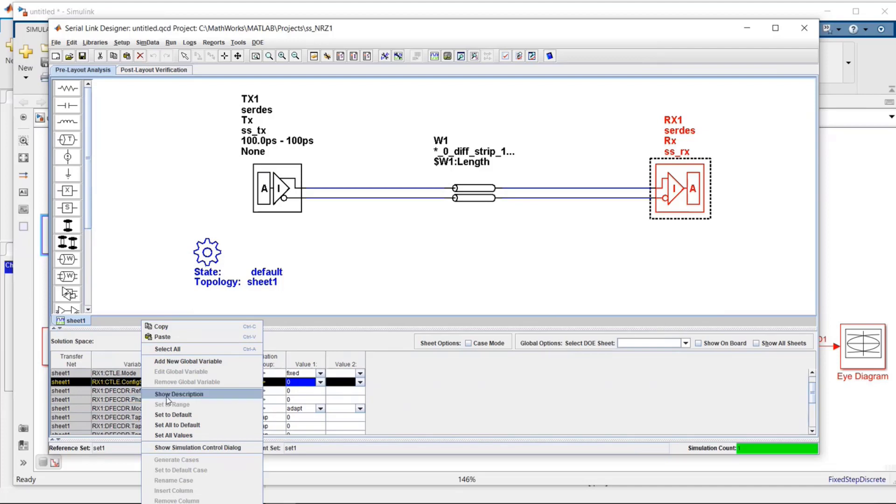
{"action": "left_click", "coordinate": [187, 435]}
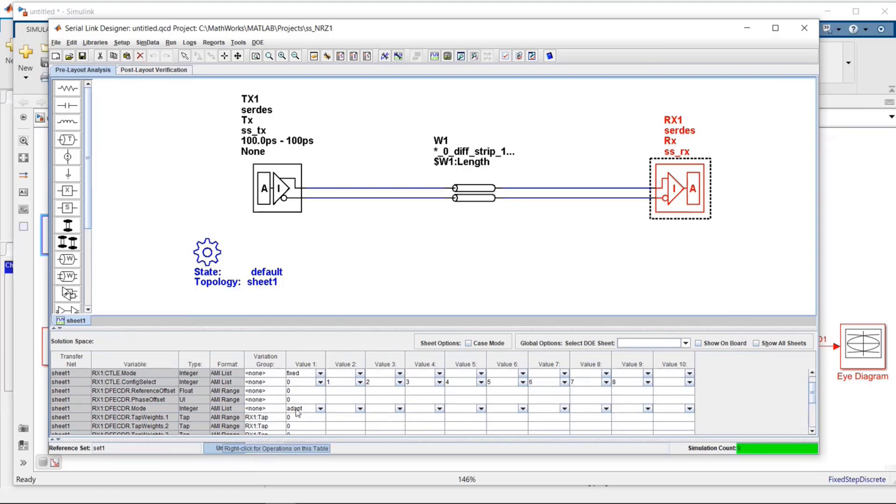
Step: Change RX1:DFECDR.Mode from adapt to off in the Solution Space table
{"action": "scroll", "coordinate": [296, 411], "scroll_direction": "down", "scroll_amount": 1}
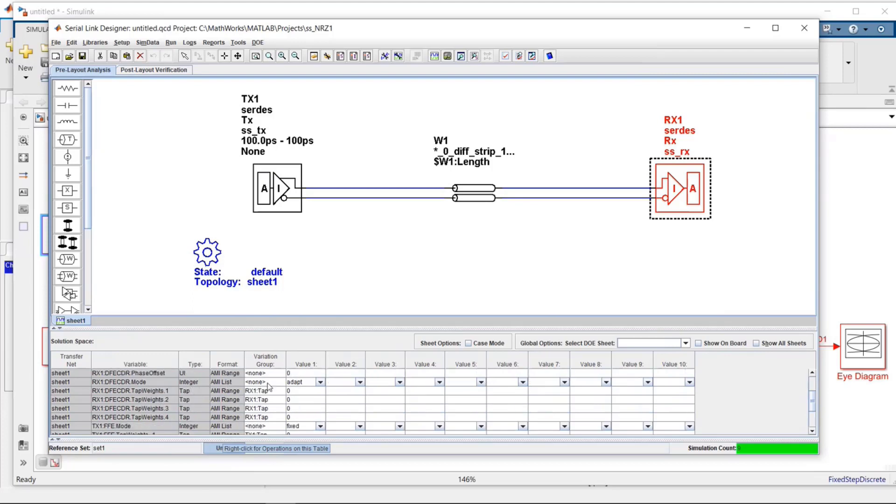
{"action": "left_click", "coordinate": [321, 383]}
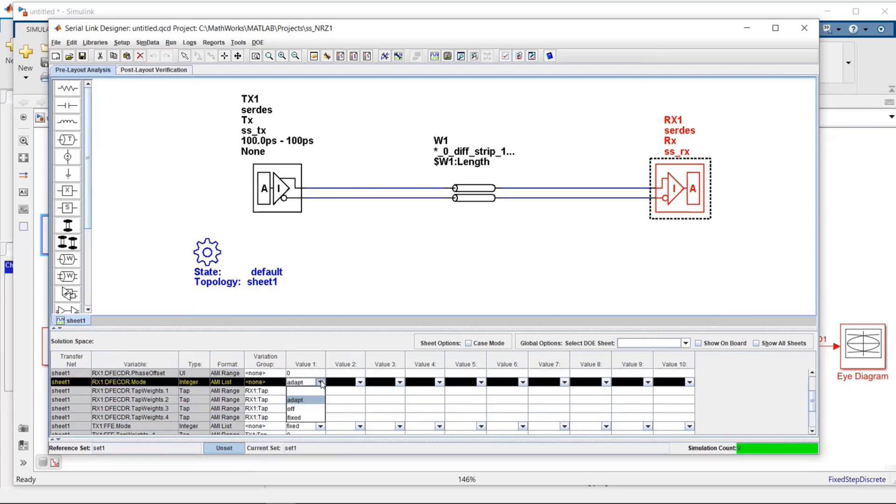
{"action": "left_click", "coordinate": [301, 409]}
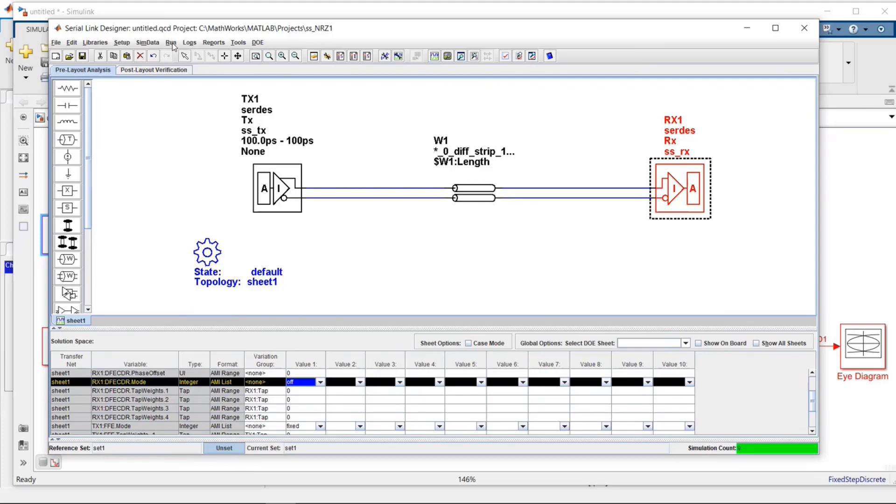
Step: Start Simulate Selected and save project changes to reach the Prelayout Channel Analysis setup
{"action": "left_click", "coordinate": [434, 57]}
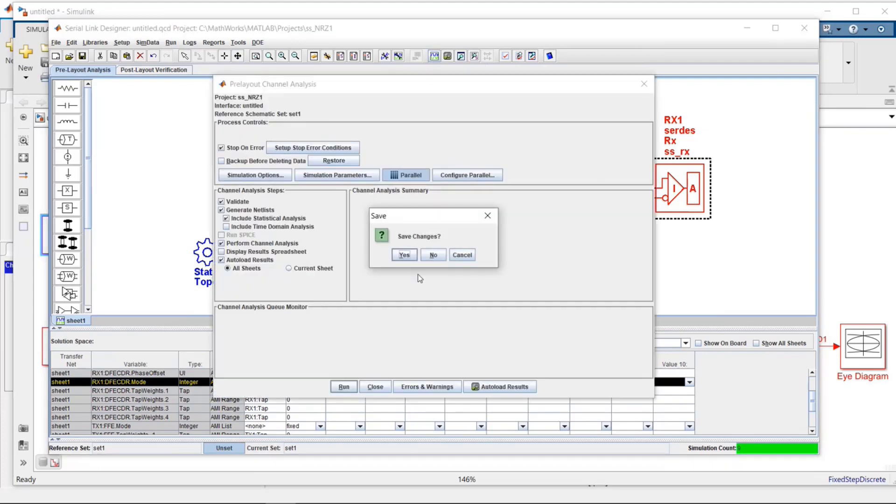
{"action": "left_click", "coordinate": [404, 255]}
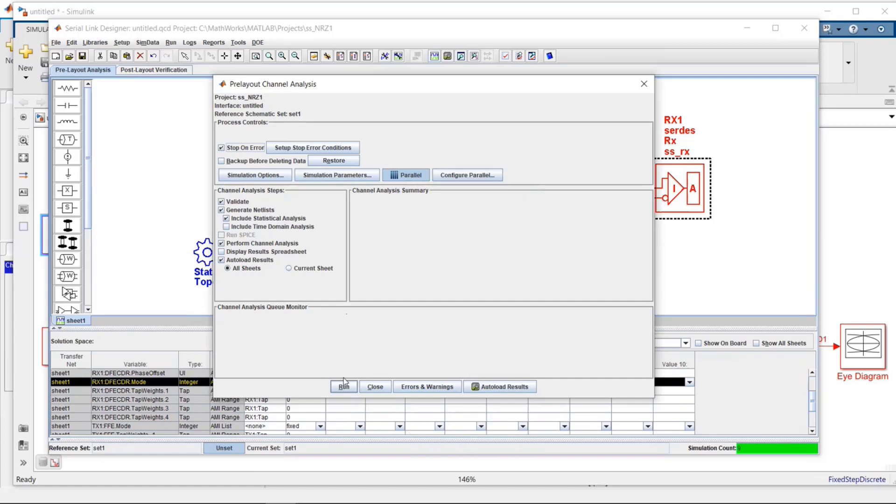
Step: Run the prelayout channel analysis, producing nine TX1_to_RX1 statistical results with 0 errors
{"action": "left_click", "coordinate": [344, 386]}
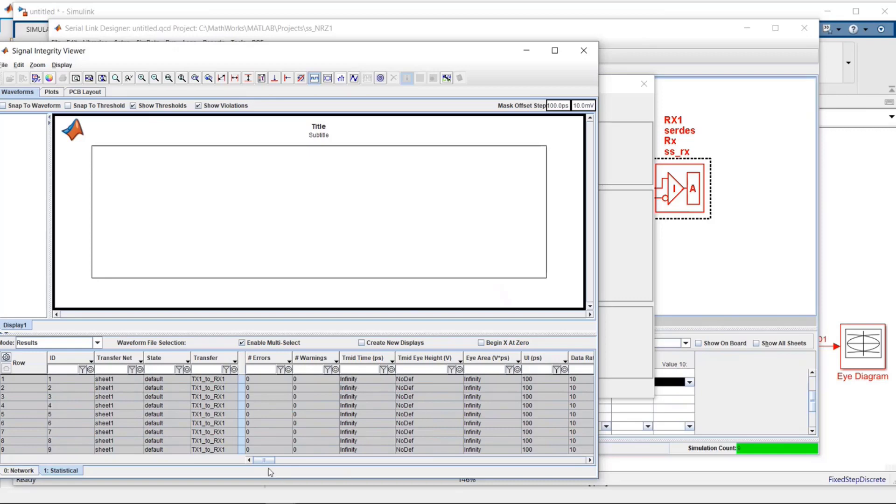
Step: Sort the statistical results by Stat Eye Height, largest first, and select case 9
{"action": "left_click_drag", "start_coordinate": [265, 461], "coordinate": [309, 459]}
{"action": "left_click", "coordinate": [359, 357]}
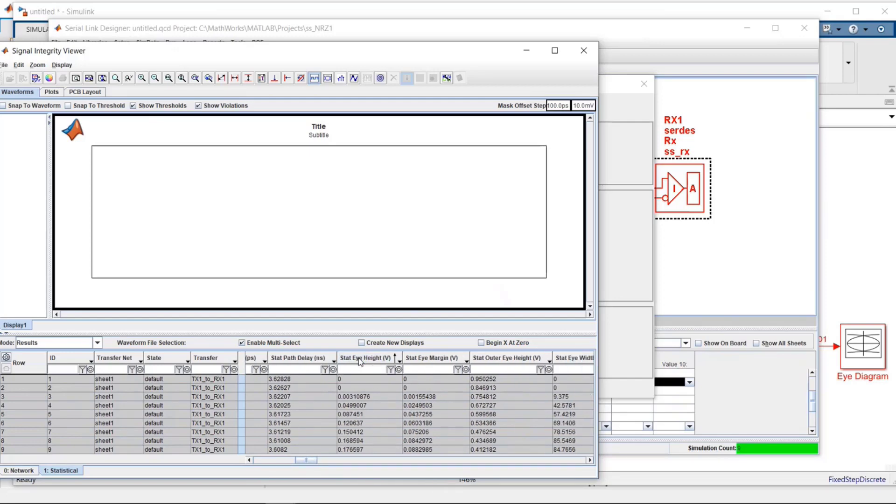
{"action": "left_click", "coordinate": [358, 358]}
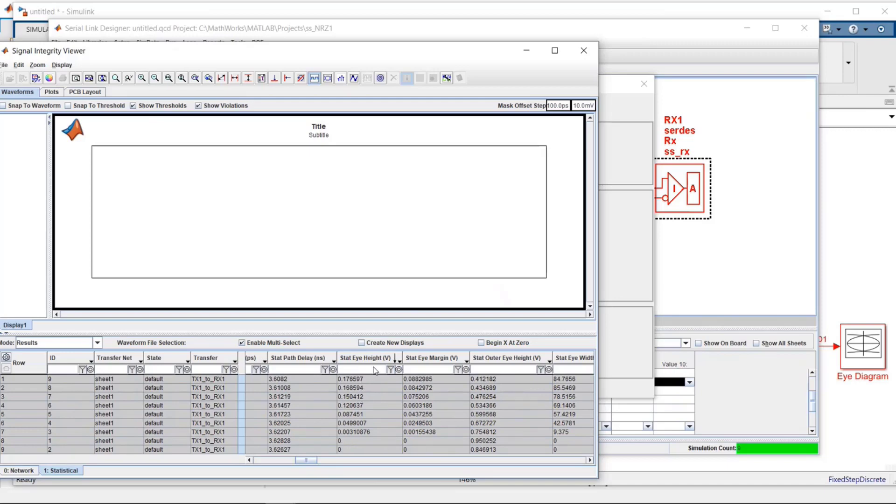
{"action": "left_click", "coordinate": [361, 380]}
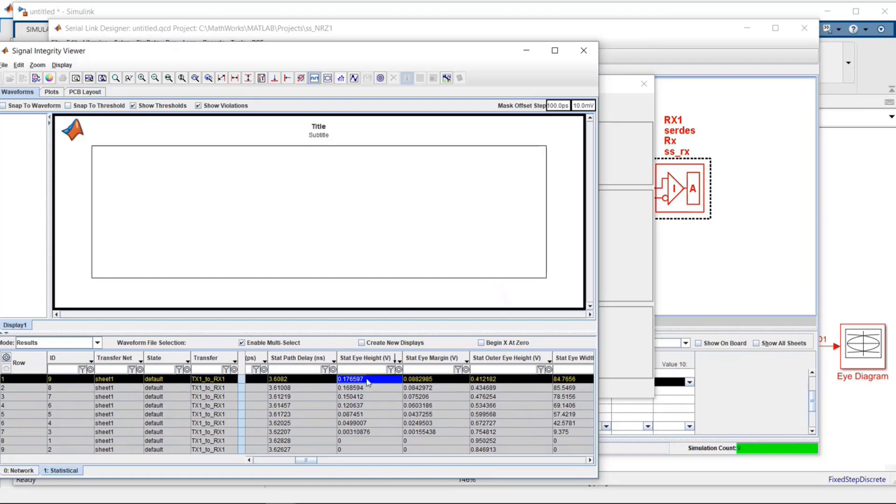
{"action": "right_click", "coordinate": [368, 383]}
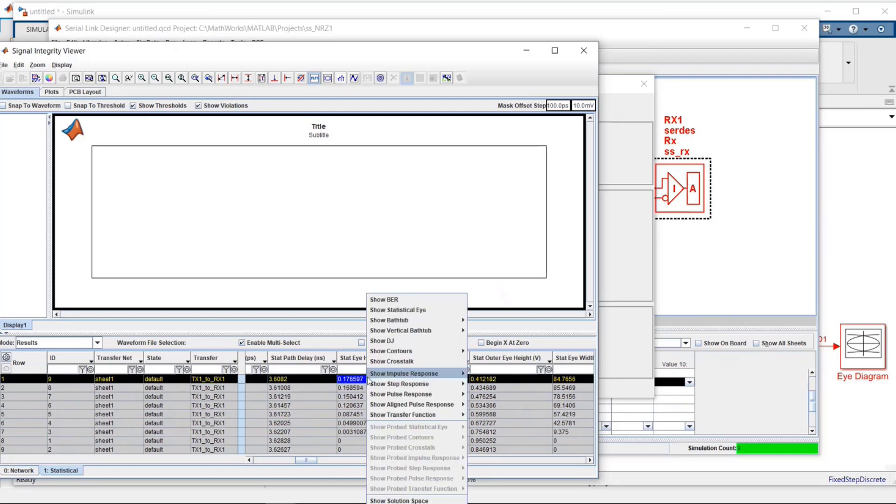
Step: Choose Show BER for case 9 to plot its bathtub curve set
{"action": "left_click", "coordinate": [393, 302]}
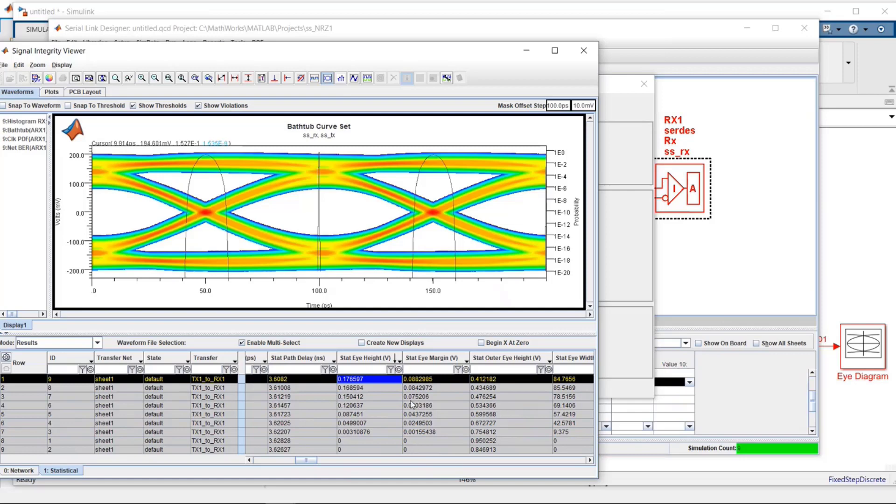
Step: View case 9's full solution space listing (eye width 84.7656 ps), then close it
{"action": "right_click", "coordinate": [369, 386]}
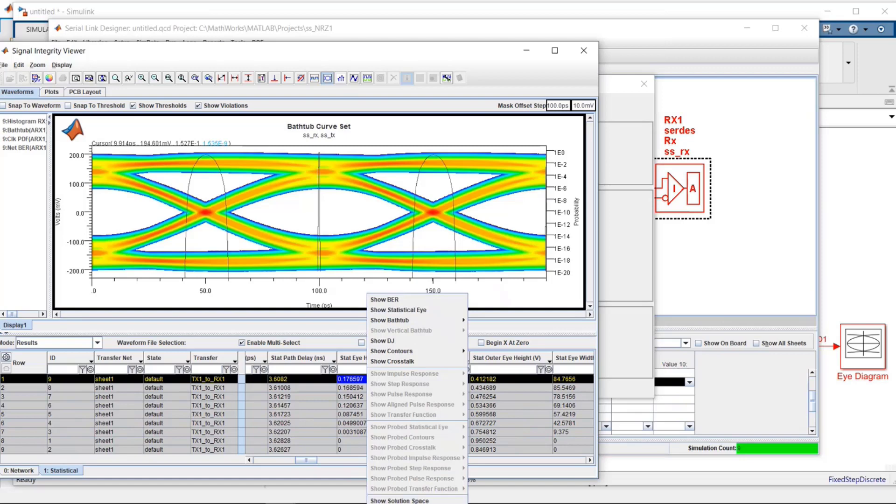
{"action": "left_click", "coordinate": [400, 503]}
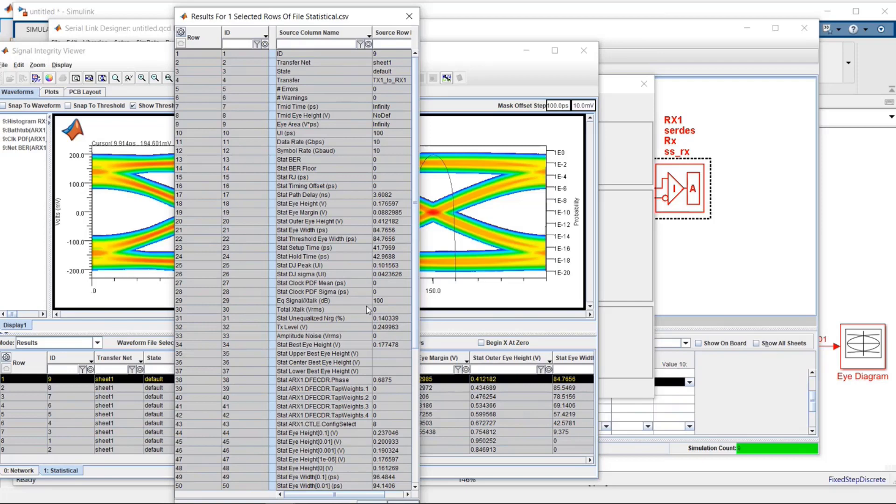
{"action": "left_click", "coordinate": [410, 19]}
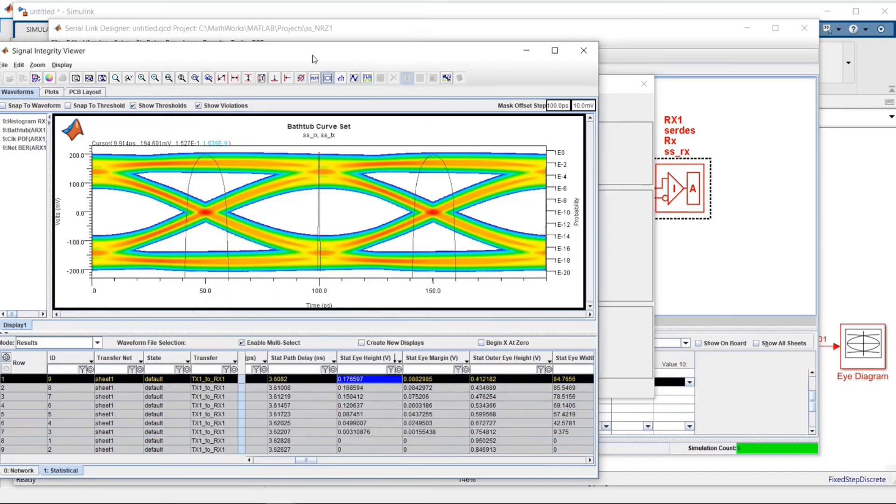
Step: On the Plots tab, select all nine result rows
{"action": "left_click", "coordinate": [51, 92]}
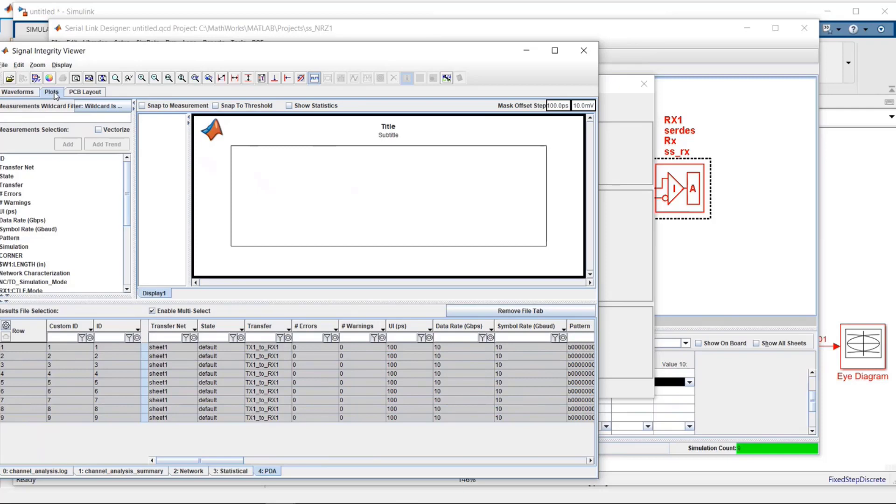
{"action": "left_click", "coordinate": [21, 351]}
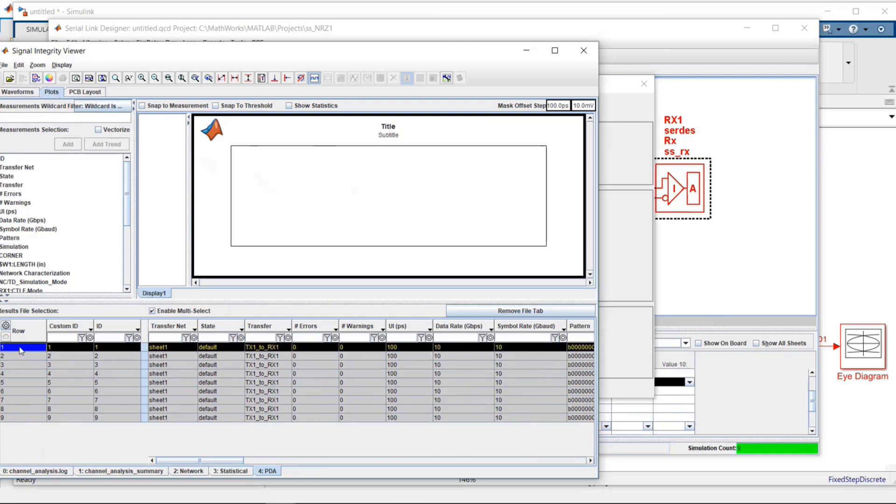
{"action": "left_click", "coordinate": [30, 419], "text": "shift"}
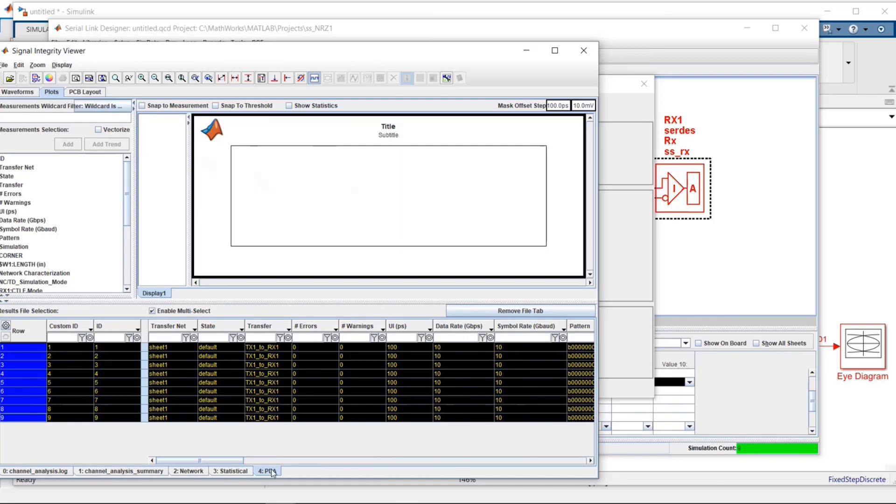
Step: Switch to the 3: Statistical results and select rows 1–9
{"action": "left_click", "coordinate": [243, 470]}
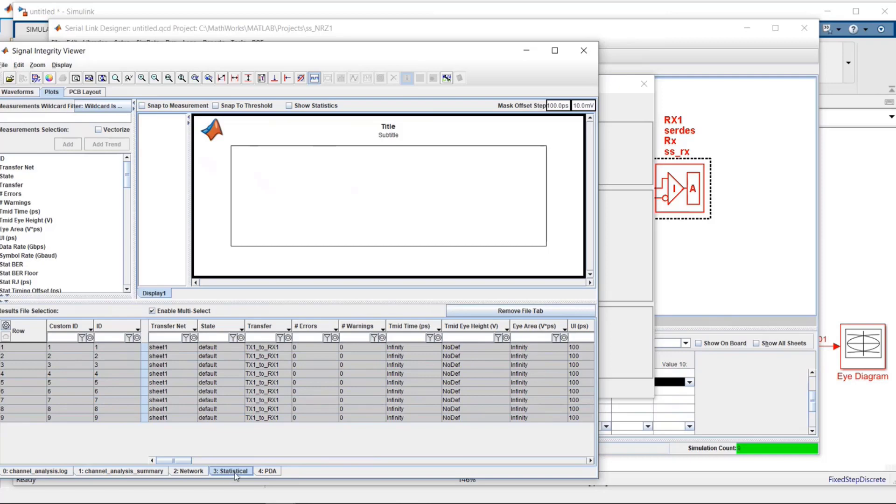
{"action": "left_click", "coordinate": [33, 351]}
{"action": "left_click", "coordinate": [29, 419], "text": "shift"}
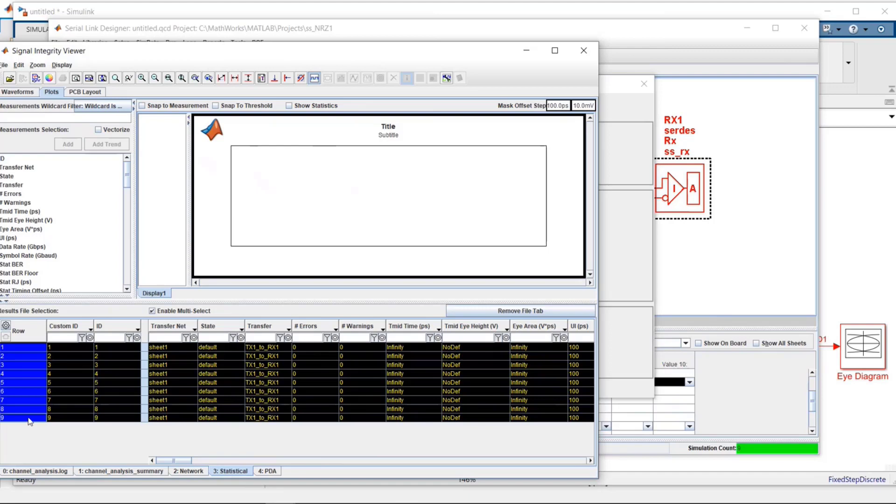
Step: Set the Statistical table's X Axis to Stat Eye Width (ps) and apply it
{"action": "left_click", "coordinate": [6, 326]}
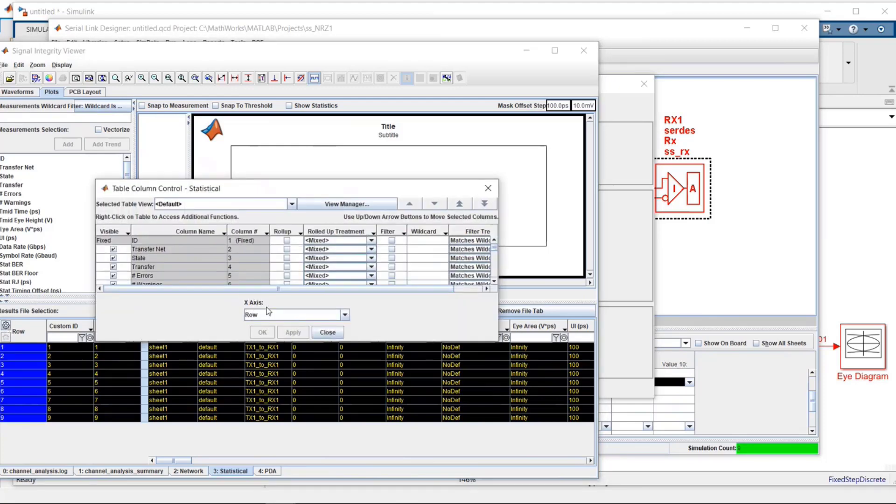
{"action": "left_click", "coordinate": [345, 315]}
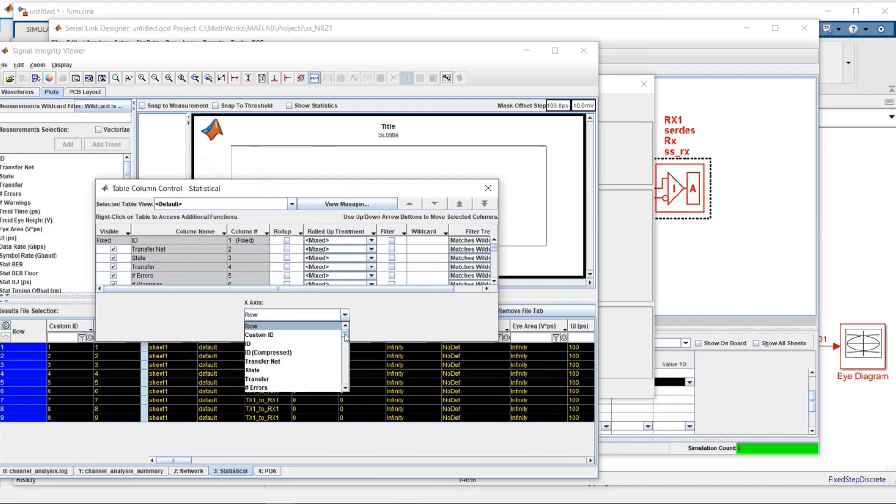
{"action": "left_click_drag", "start_coordinate": [346, 335], "coordinate": [345, 355]}
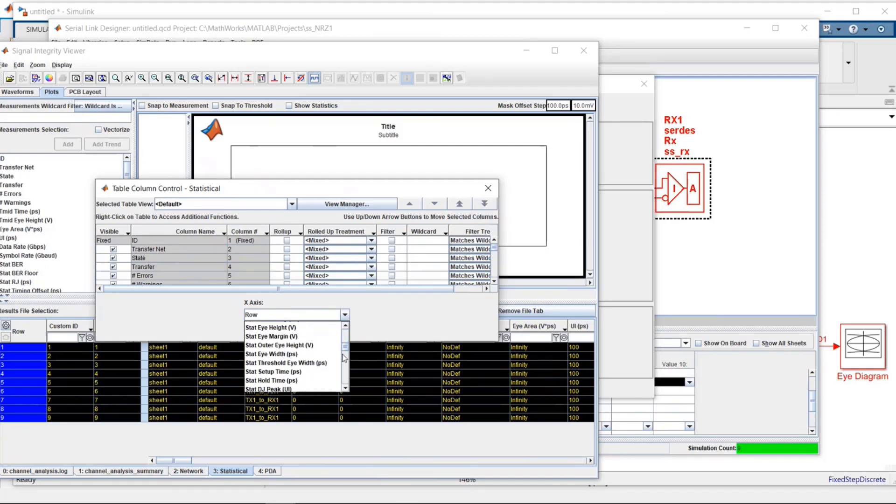
{"action": "left_click", "coordinate": [274, 354]}
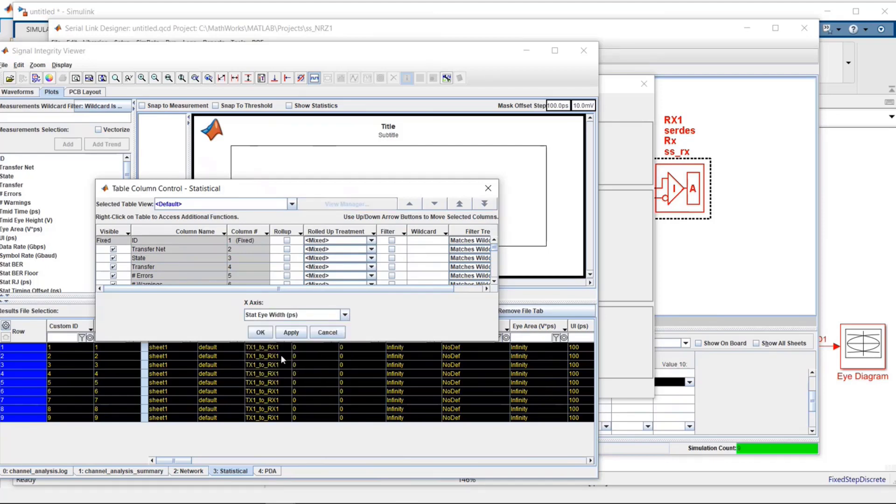
{"action": "left_click", "coordinate": [292, 333]}
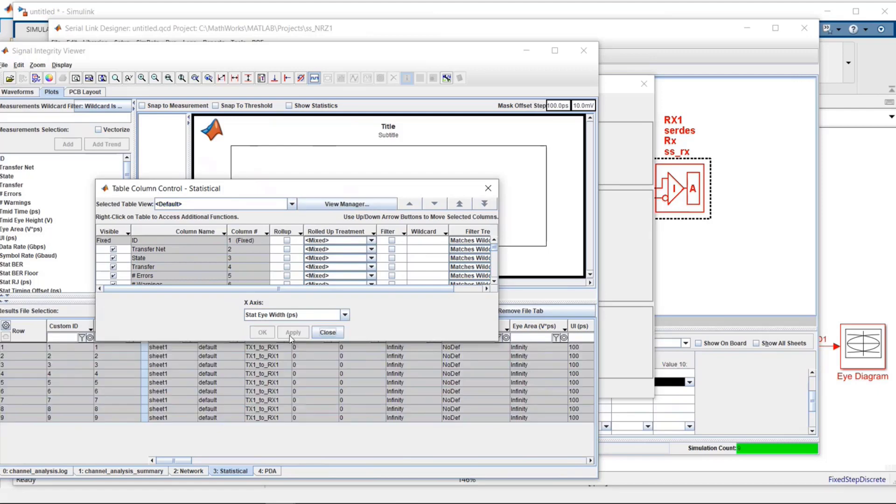
{"action": "left_click", "coordinate": [327, 333]}
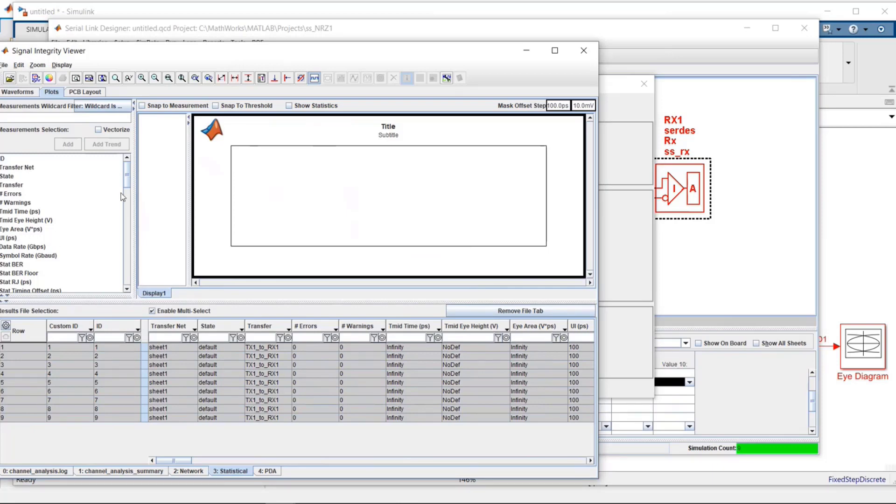
Step: Add Stat Eye Height (V) to the plot against eye width for all nine cases
{"action": "left_click_drag", "start_coordinate": [130, 178], "coordinate": [130, 194]}
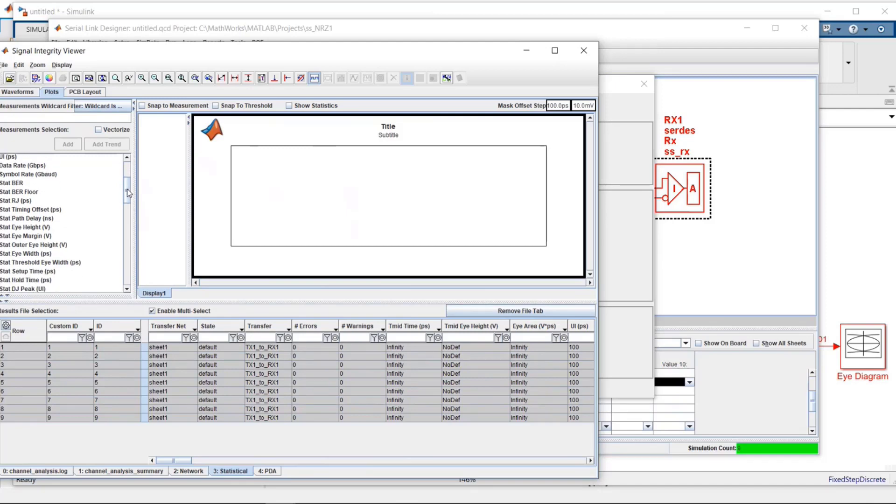
{"action": "left_click", "coordinate": [33, 228]}
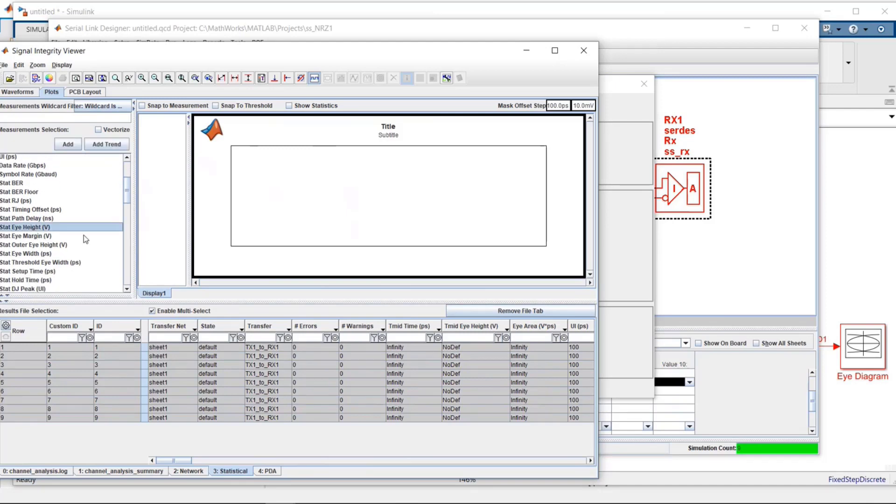
{"action": "left_click", "coordinate": [68, 145]}
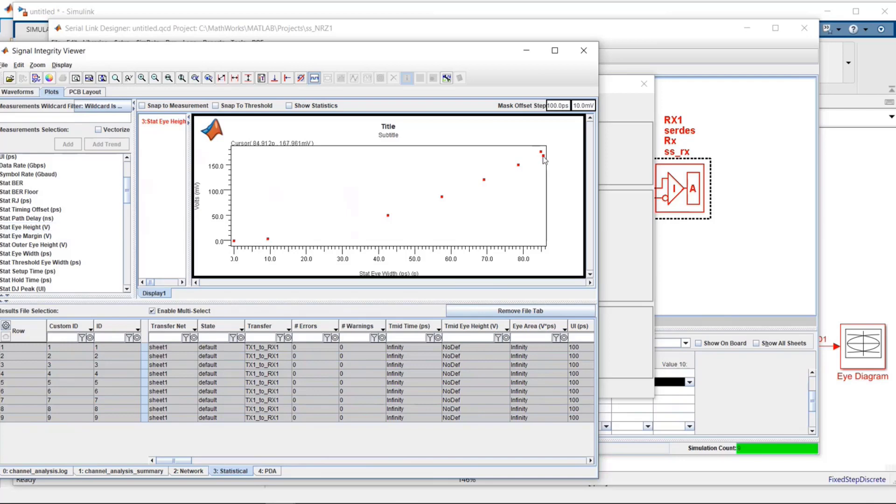
Step: Identify the top-right plot point's case, then show the channel_analysis_summary of all nine jobs
{"action": "left_click", "coordinate": [543, 156]}
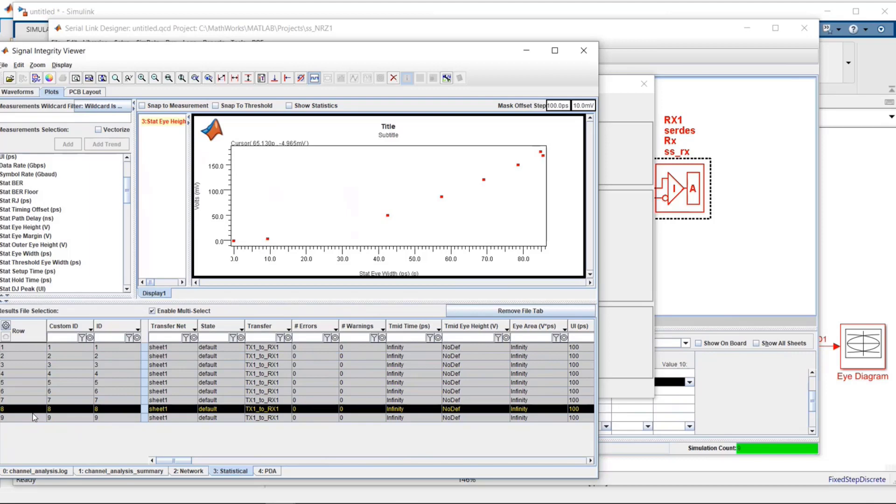
{"action": "left_click", "coordinate": [542, 153]}
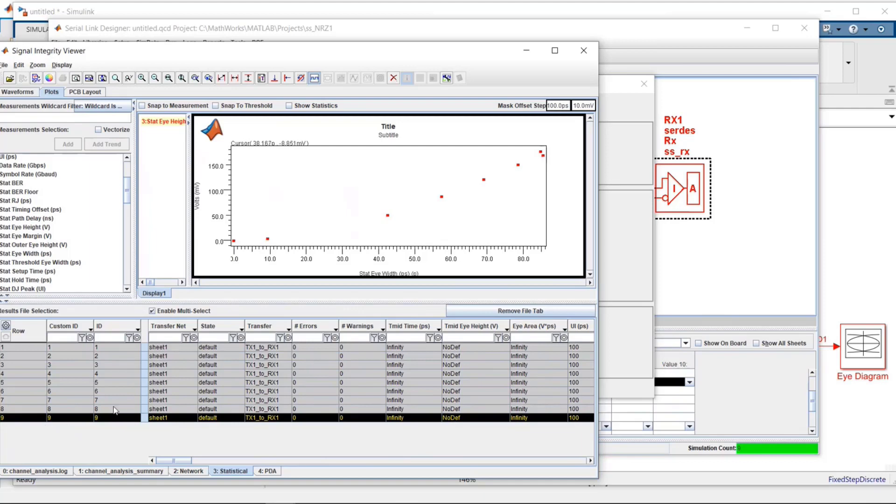
{"action": "left_click", "coordinate": [114, 472]}
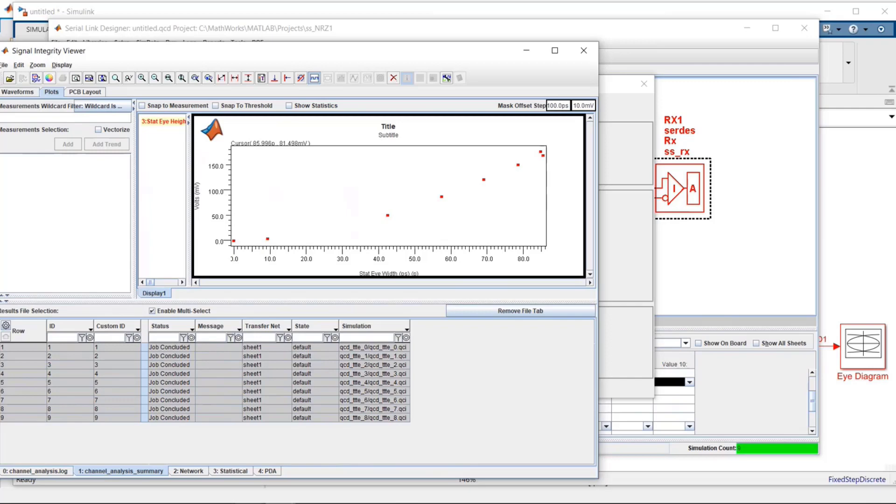
{"action": "left_click", "coordinate": [355, 503]}
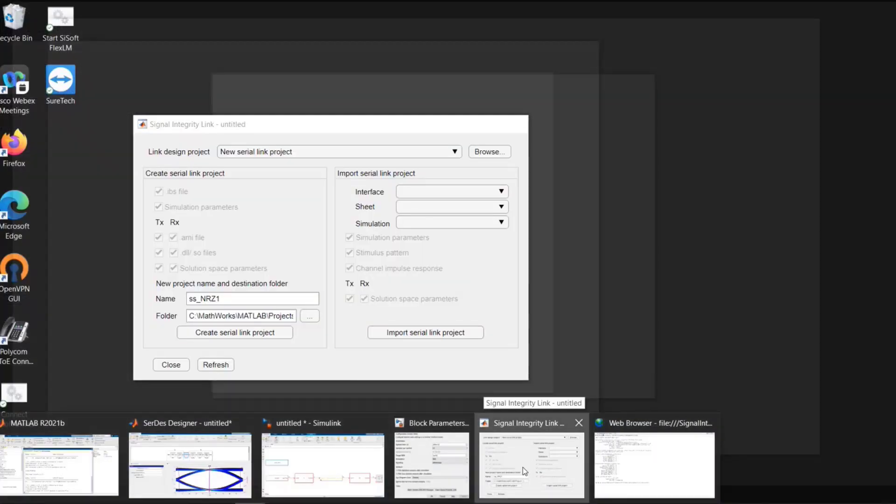
Step: In Signal Integrity Link, refresh to load ss_NRZ1 and choose simulation case qcd_ttte_8
{"action": "left_click", "coordinate": [522, 467]}
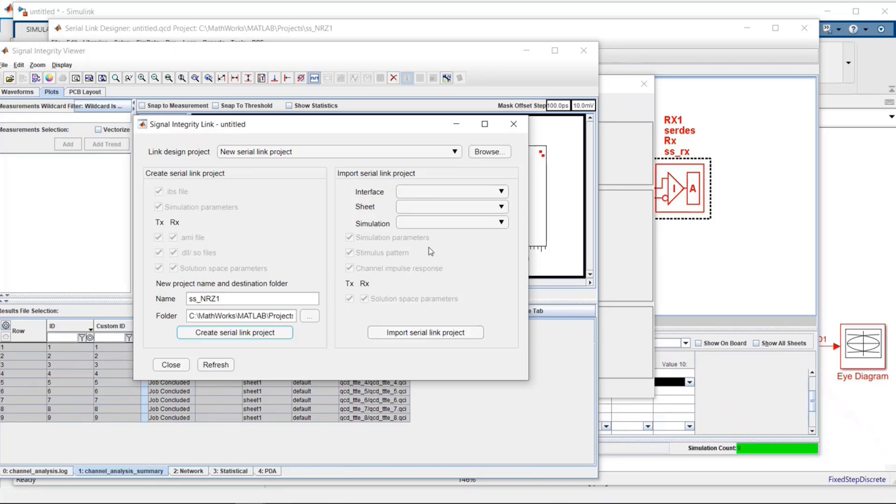
{"action": "left_click", "coordinate": [217, 365]}
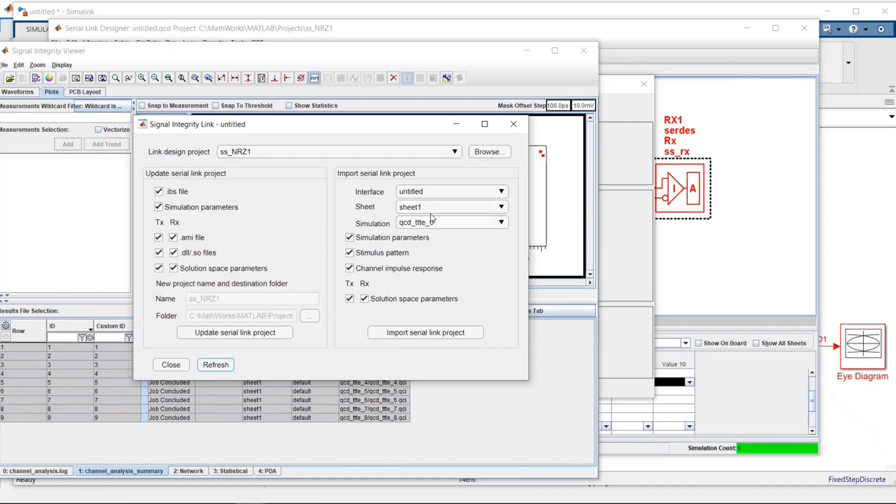
{"action": "left_click", "coordinate": [501, 223]}
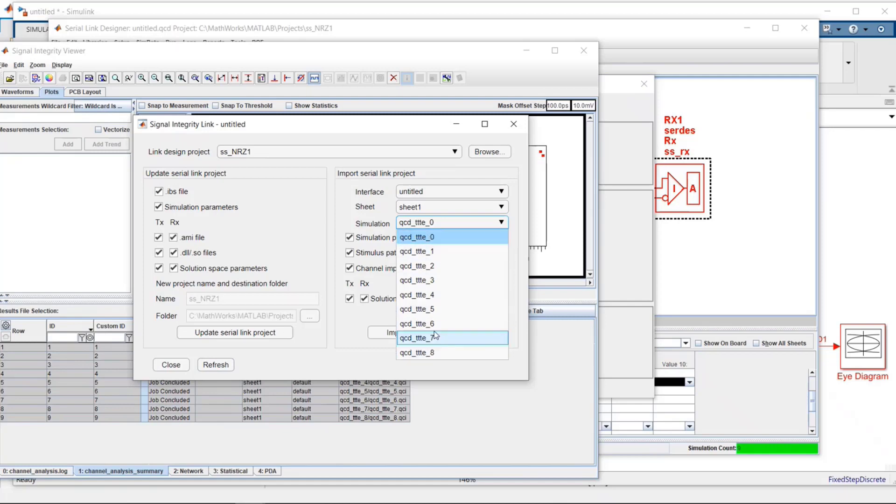
{"action": "left_click", "coordinate": [421, 353]}
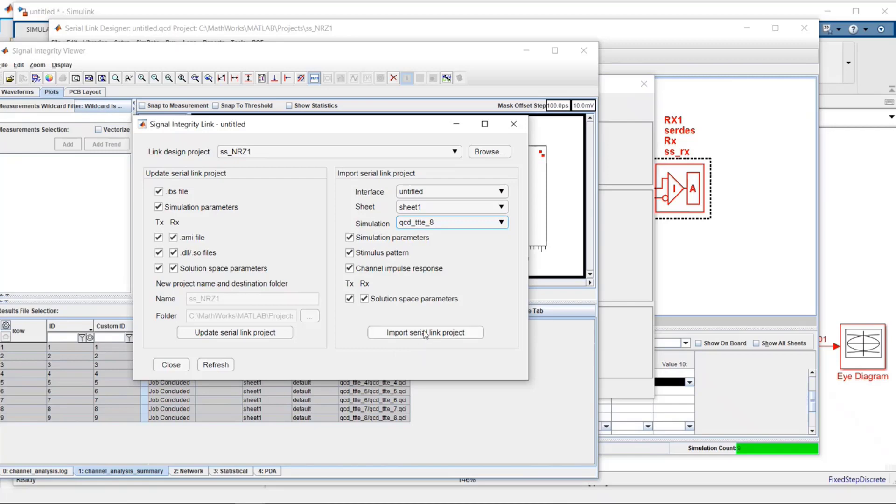
Step: Import qcd_ttte_8 into the model and move the import log window aside
{"action": "left_click", "coordinate": [426, 333]}
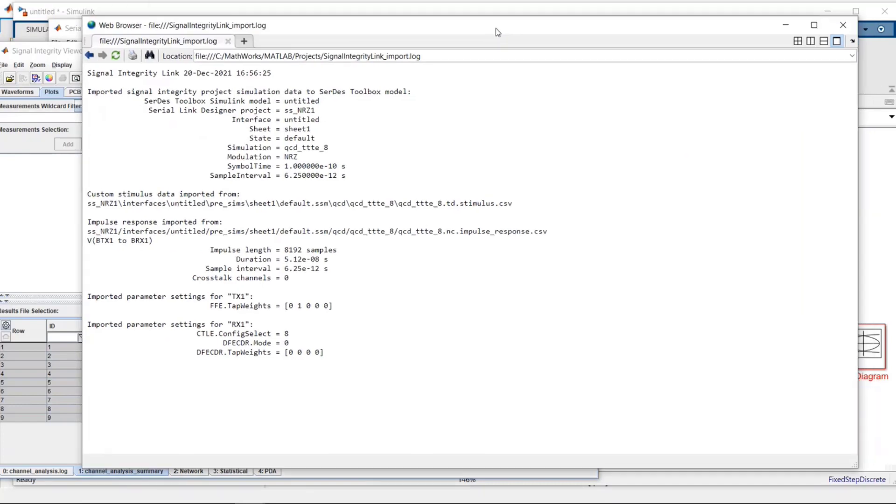
{"action": "left_click_drag", "start_coordinate": [496, 28], "coordinate": [484, 33]}
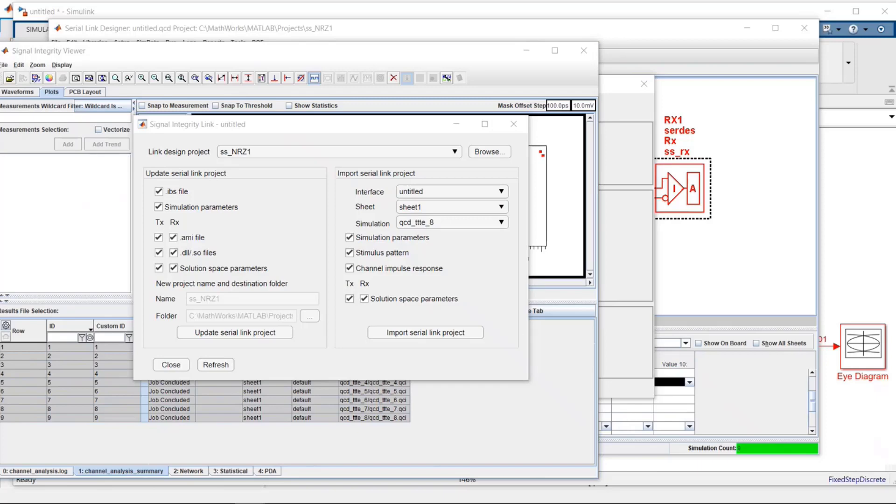
Step: Open the Analog Channel parameters, confirm the Impulse response channel model, and cancel without changes
{"action": "mouse_move", "coordinate": [358, 503]}
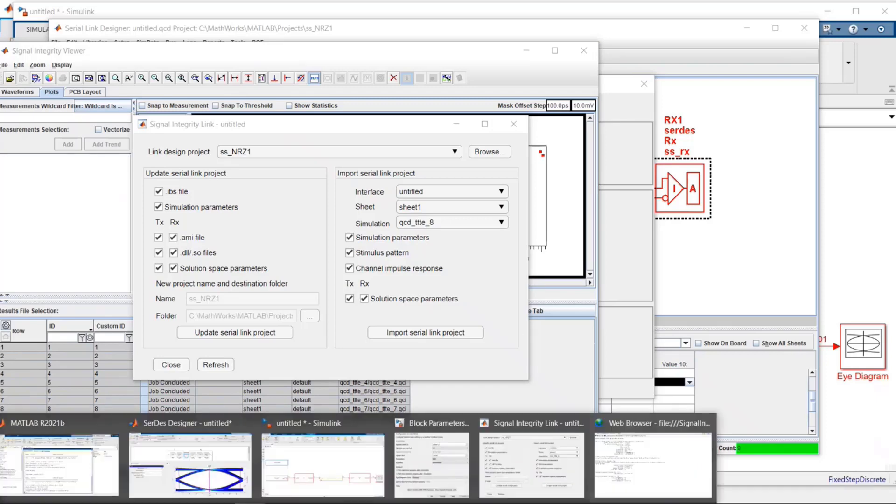
{"action": "left_click", "coordinate": [339, 472]}
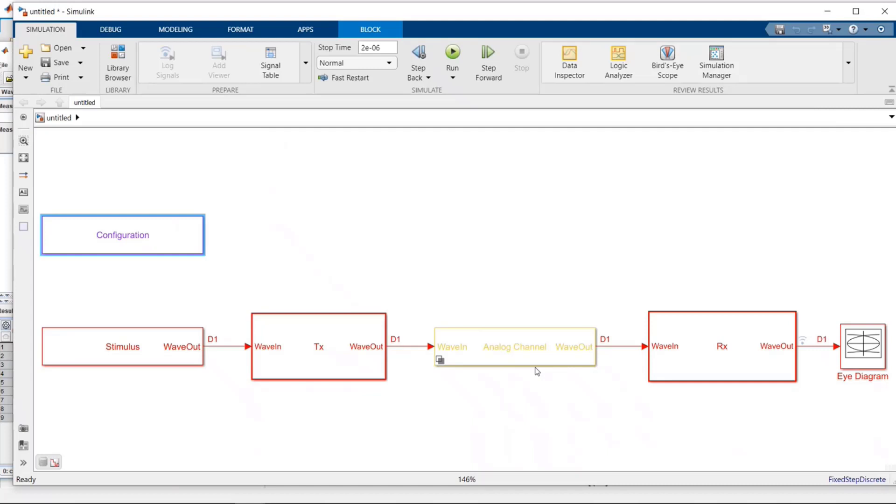
{"action": "left_click", "coordinate": [536, 359]}
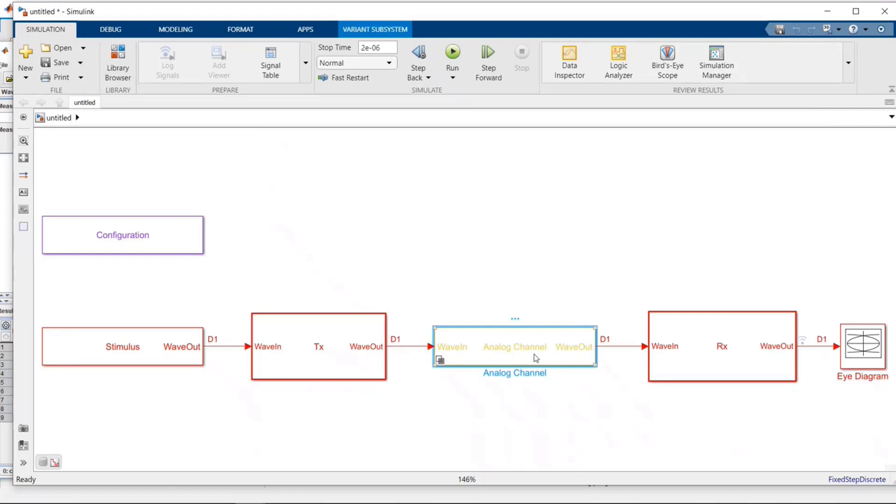
{"action": "right_click", "coordinate": [534, 354]}
{"action": "left_click", "coordinate": [483, 372]}
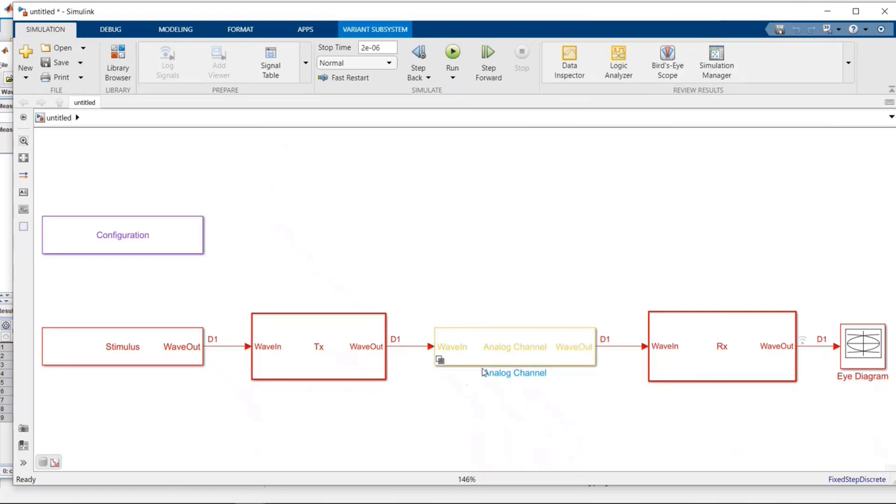
{"action": "double_click", "coordinate": [496, 353]}
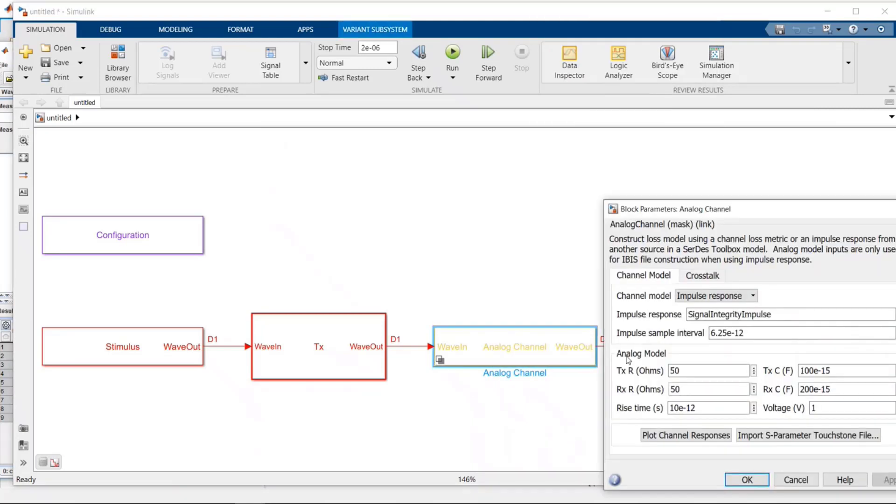
{"action": "left_click_drag", "start_coordinate": [765, 217], "coordinate": [618, 166]}
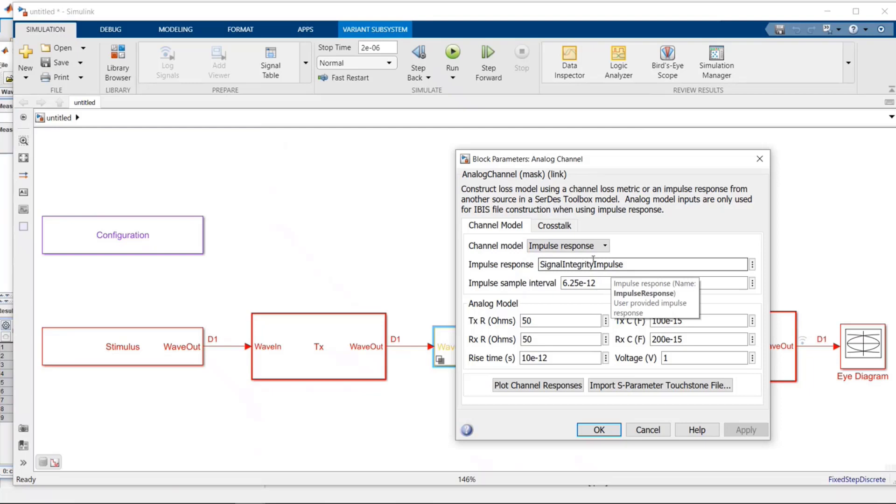
{"action": "left_click", "coordinate": [602, 247]}
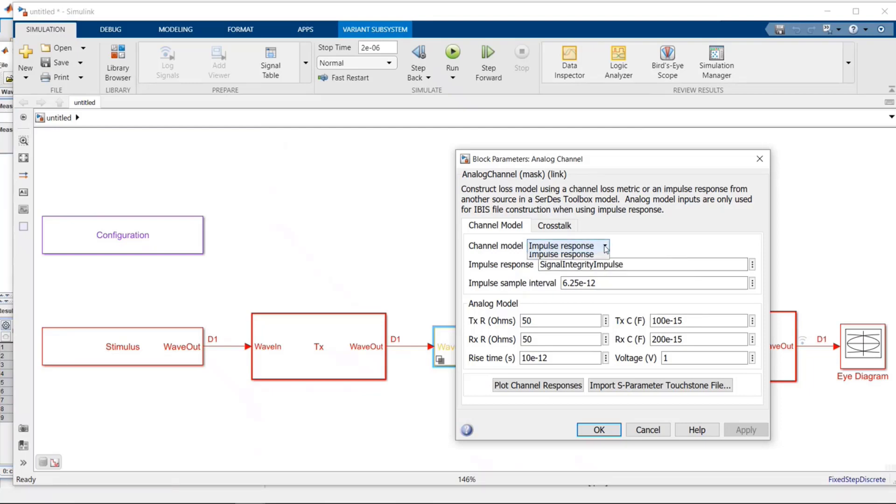
{"action": "left_click", "coordinate": [632, 246]}
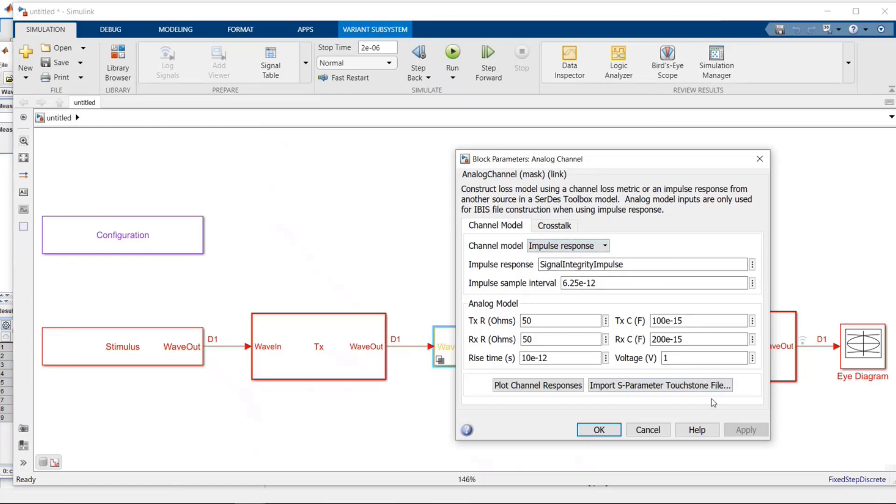
{"action": "left_click", "coordinate": [654, 432]}
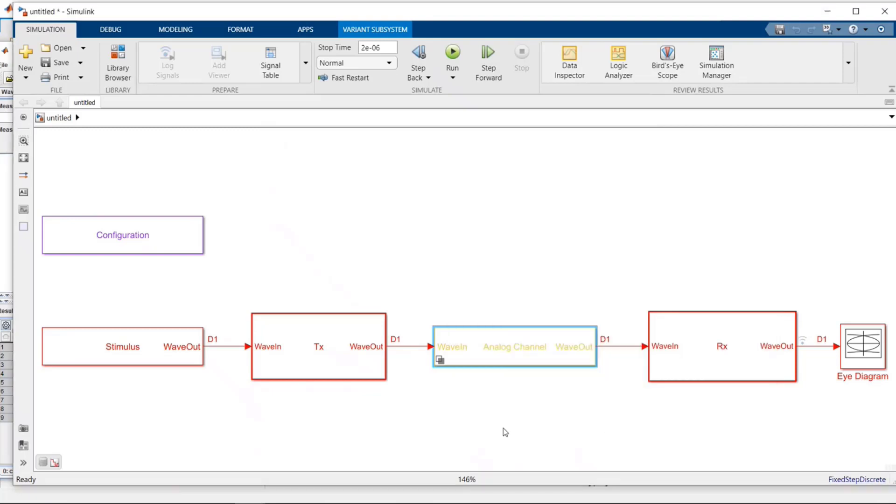
{"action": "left_click", "coordinate": [140, 354]}
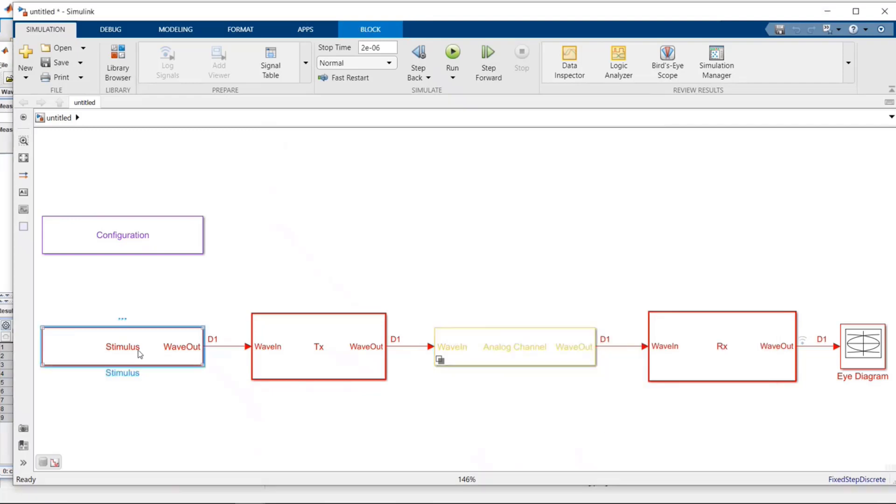
{"action": "double_click", "coordinate": [139, 354]}
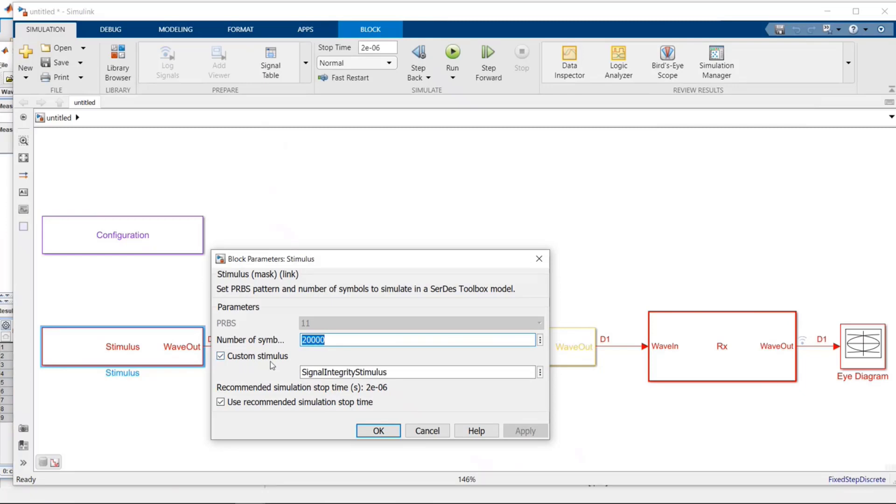
{"action": "left_click", "coordinate": [432, 432]}
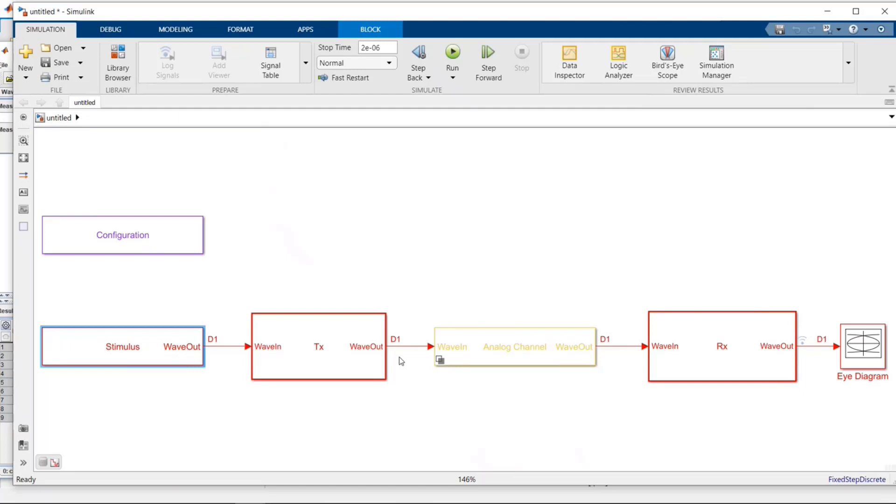
Step: Run the SerDes simulation with the imported CTLE case and check the statistical and time-domain eyes
{"action": "left_click", "coordinate": [453, 53]}
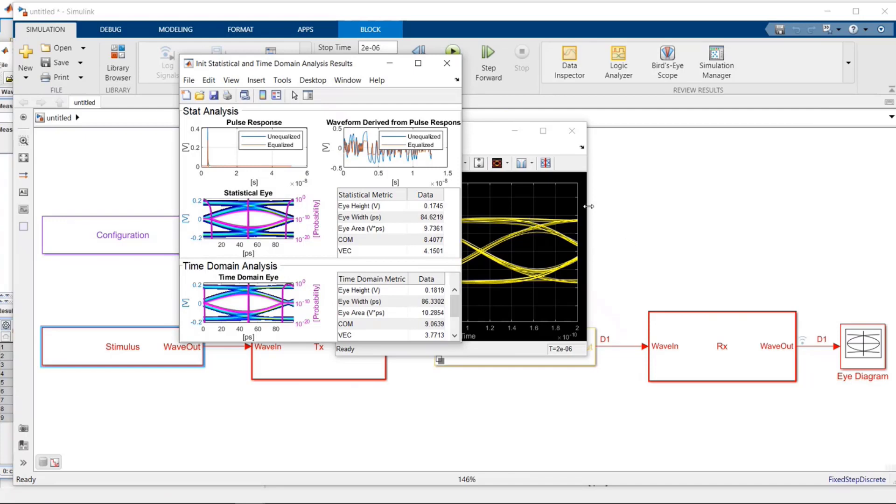
{"action": "left_click", "coordinate": [653, 179]}
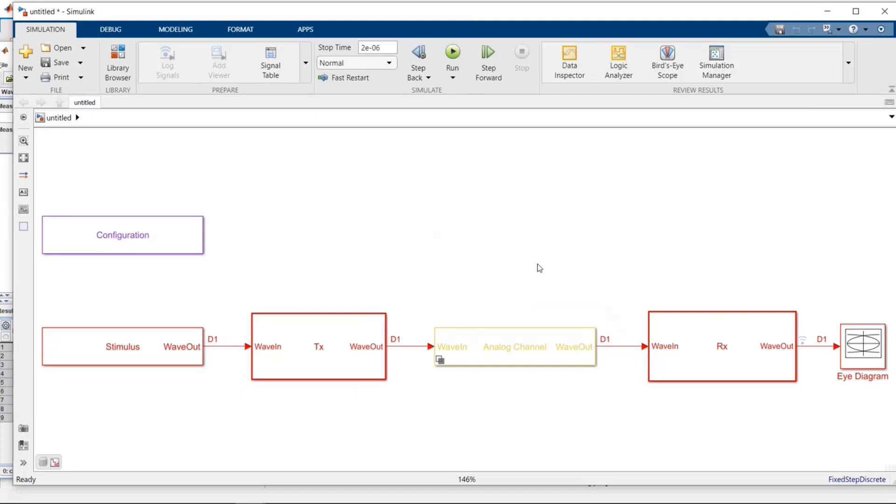
Step: Open the Rx subsystem and inspect its CTLE block alongside DFECDR
{"action": "left_click", "coordinate": [700, 340]}
{"action": "double_click", "coordinate": [699, 340]}
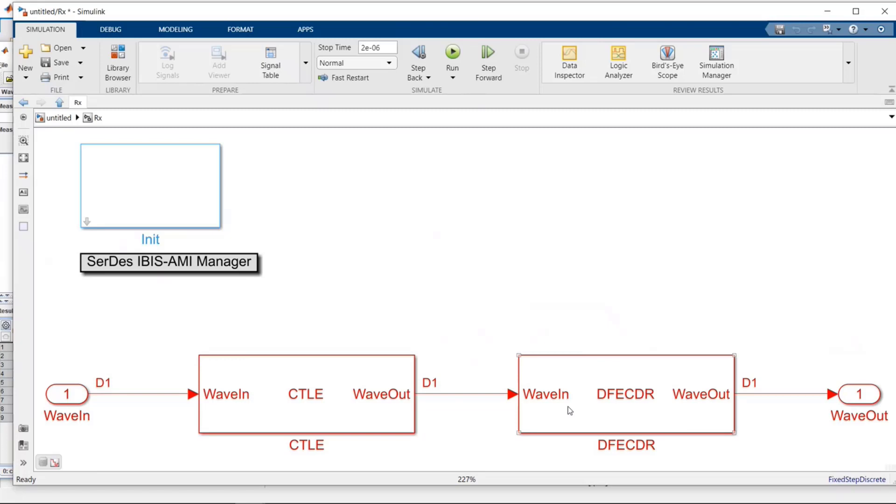
{"action": "left_click", "coordinate": [569, 317]}
{"action": "left_click", "coordinate": [354, 385]}
{"action": "left_click", "coordinate": [574, 348]}
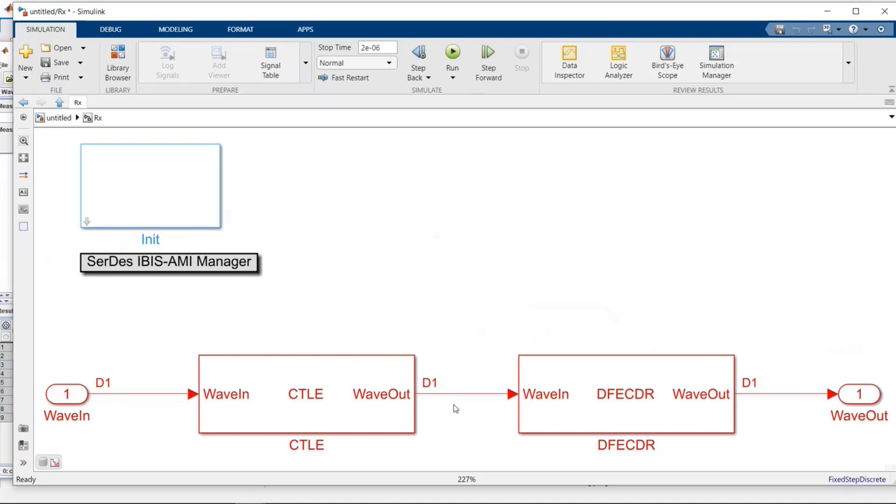